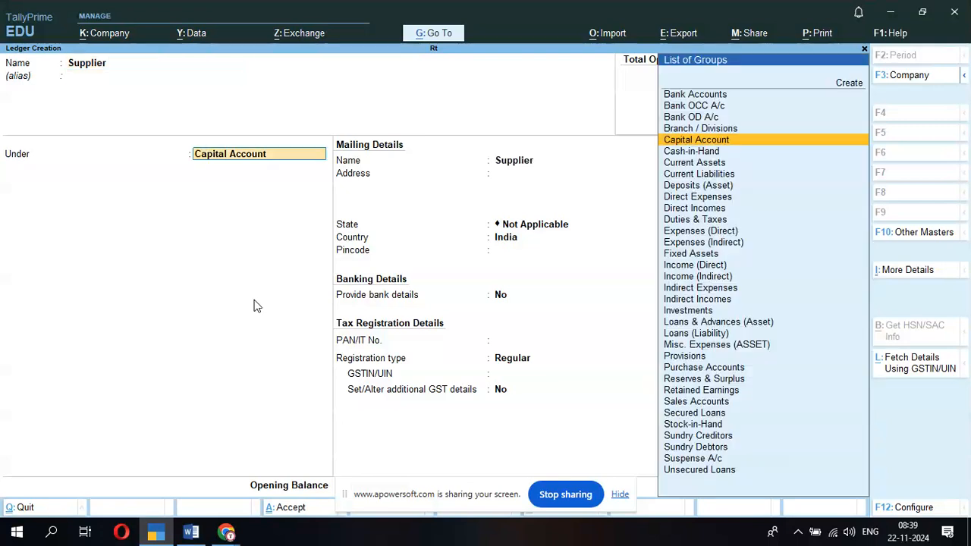
- Create the Supplier ledger under Sundry Creditors
{"action": "key", "text": "Down"}
{"action": "key", "text": "Down"}
{"action": "key", "text": "Down"}
{"action": "key", "text": "Return"}
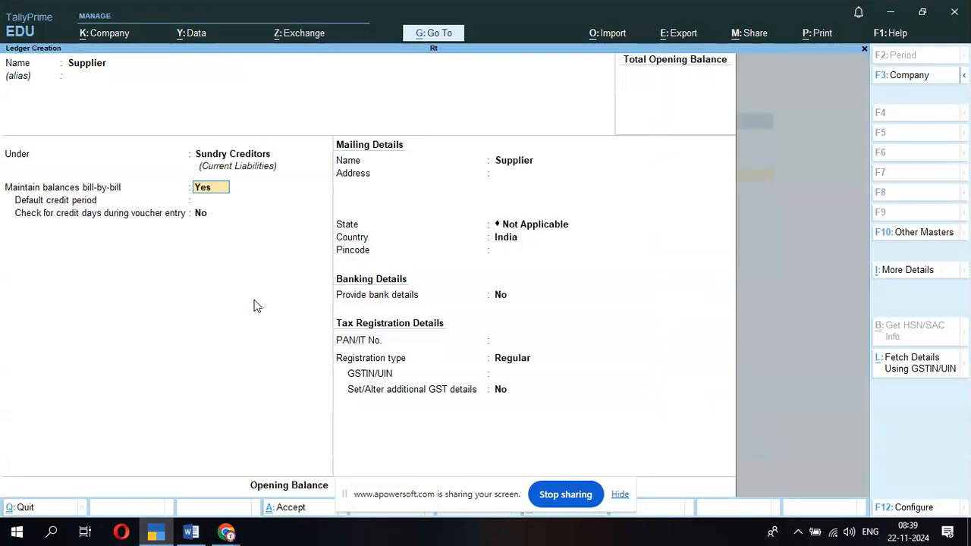
{"action": "key", "text": "ctrl+a"}
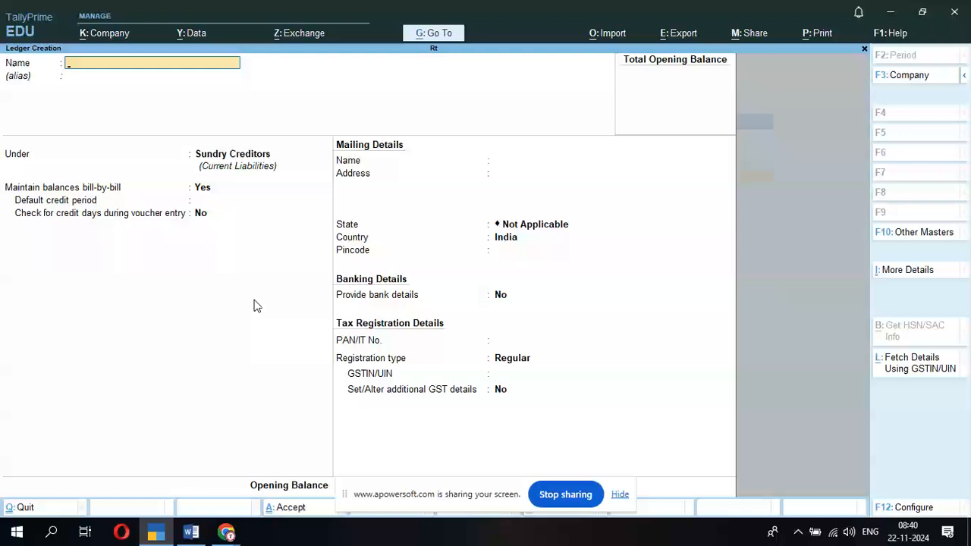
- Create the Purchase ledger under Purchase Accounts and close ledger creation
{"action": "type", "text": "Purchase"}
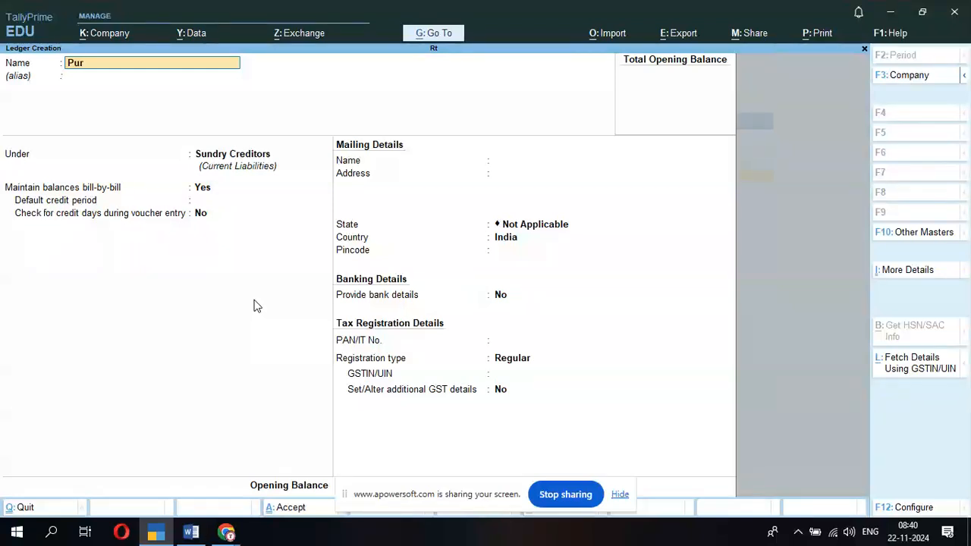
{"action": "key", "text": "Return"}
{"action": "type", "text": "P"}
{"action": "key", "text": "Down"}
{"action": "key", "text": "Return"}
{"action": "key", "text": "ctrl+a"}
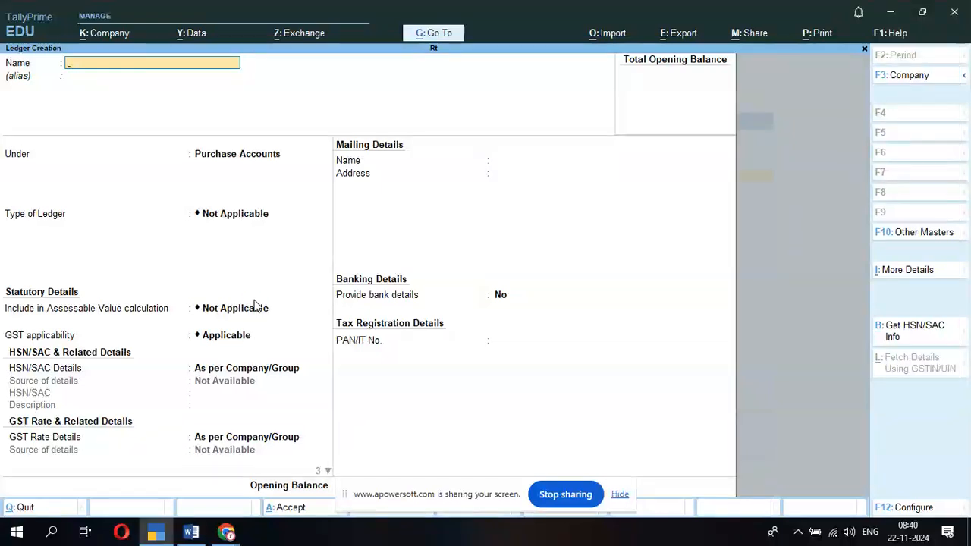
{"action": "key", "text": "Escape"}
- From the expanded masters list, create the Patna and Ranchi godowns under Primary
{"action": "key", "text": "Up"}
{"action": "key", "text": "Up"}
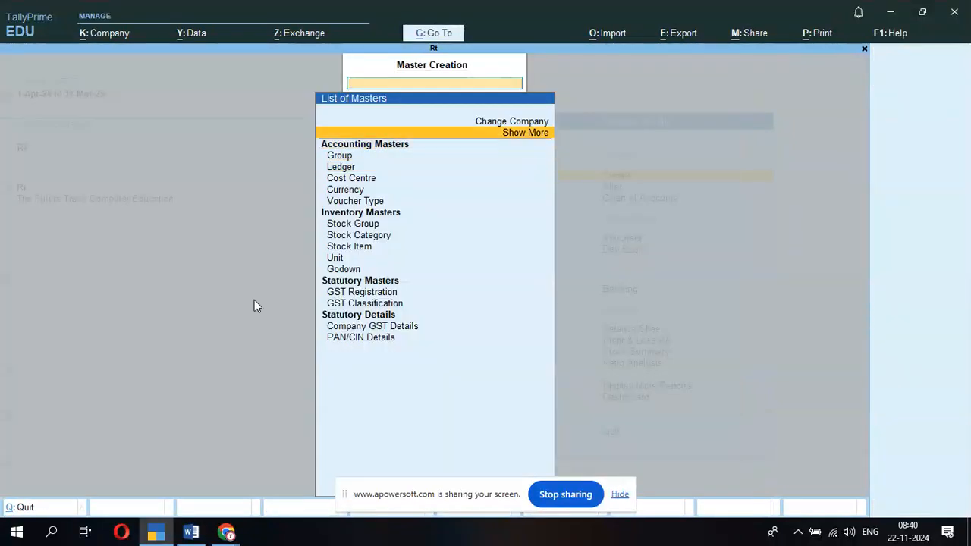
{"action": "key", "text": "Return"}
{"action": "key", "text": "Down"}
{"action": "key", "text": "Down"}
{"action": "key", "text": "Down"}
{"action": "key", "text": "Down"}
{"action": "key", "text": "Down"}
{"action": "key", "text": "Down"}
{"action": "key", "text": "Down"}
{"action": "key", "text": "Down"}
{"action": "key", "text": "Down"}
{"action": "key", "text": "Down"}
{"action": "key", "text": "Down"}
{"action": "key", "text": "Down"}
{"action": "key", "text": "Down"}
{"action": "key", "text": "Down"}
{"action": "key", "text": "Down"}
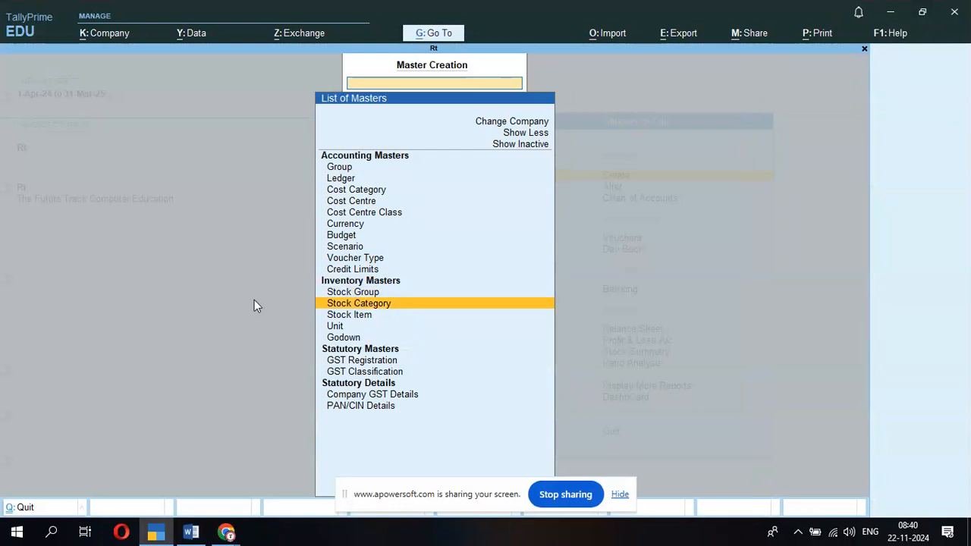
{"action": "key", "text": "Down"}
{"action": "key", "text": "Return"}
{"action": "key", "text": "Return"}
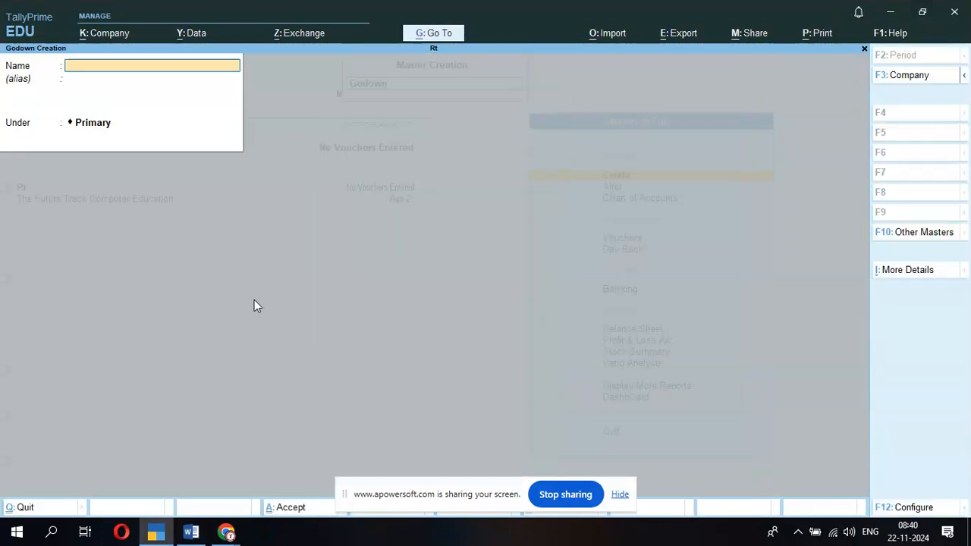
{"action": "type", "text": "Patna"}
{"action": "key", "text": "Return"}
{"action": "key", "text": "Return"}
{"action": "type", "text": "Ranchi"}
{"action": "key", "text": "Return"}
{"action": "key", "text": "Return"}
{"action": "key", "text": "Escape"}
{"action": "key", "text": "y"}
{"action": "key", "text": "Up"}
{"action": "key", "text": "Up"}
{"action": "key", "text": "Up"}
{"action": "key", "text": "Up"}
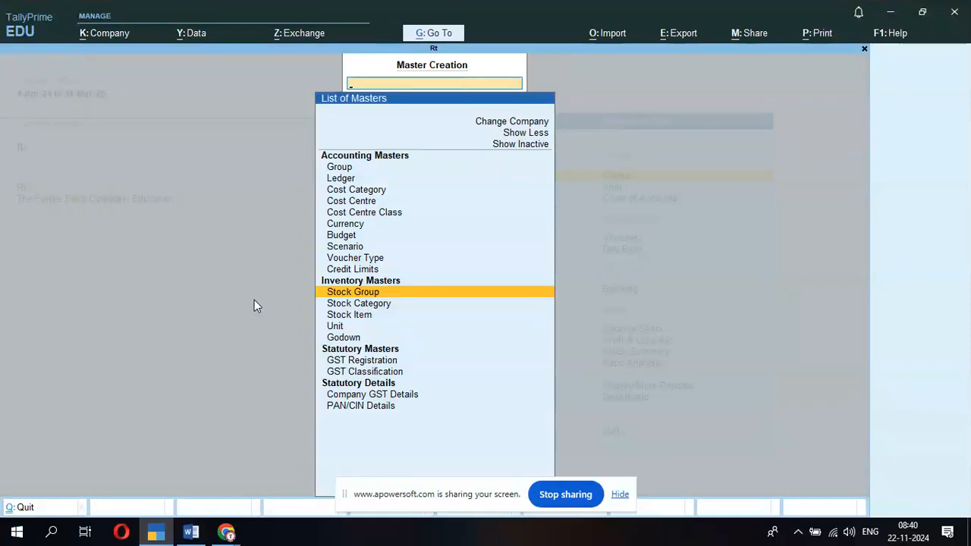
- Create three stock groups named Hp, Dell and Lonovo, each under Primary
{"action": "key", "text": "Return"}
{"action": "type", "text": "Hp"}
{"action": "key", "text": "Return"}
{"action": "key", "text": "Return"}
{"action": "key", "text": "Return"}
{"action": "key", "text": "Return"}
{"action": "key", "text": "Return"}
{"action": "key", "text": "Return"}
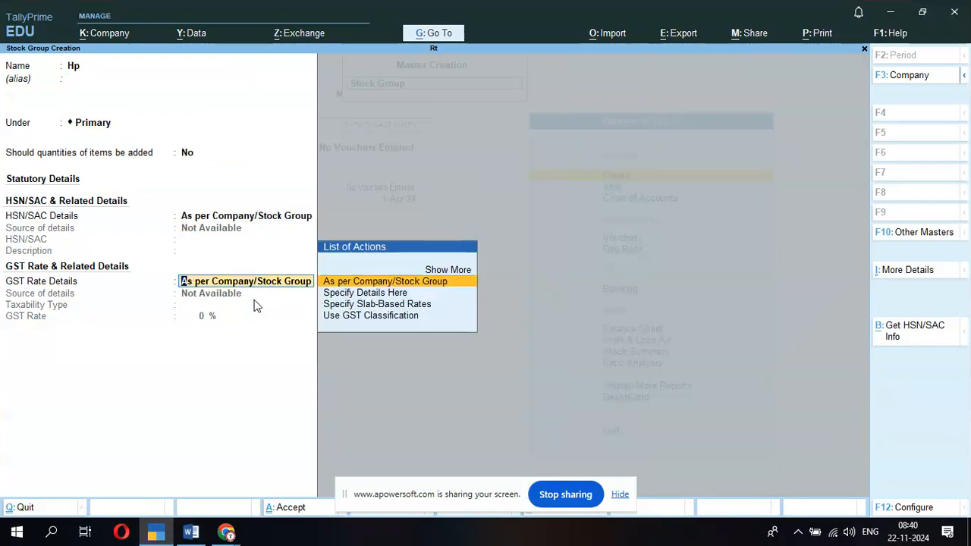
{"action": "type", "text": "Dell"}
{"action": "key", "text": "Return"}
{"action": "key", "text": "Return"}
{"action": "key", "text": "Return"}
{"action": "key", "text": "Return"}
{"action": "key", "text": "ctrl+a"}
{"action": "type", "text": "Lon"}
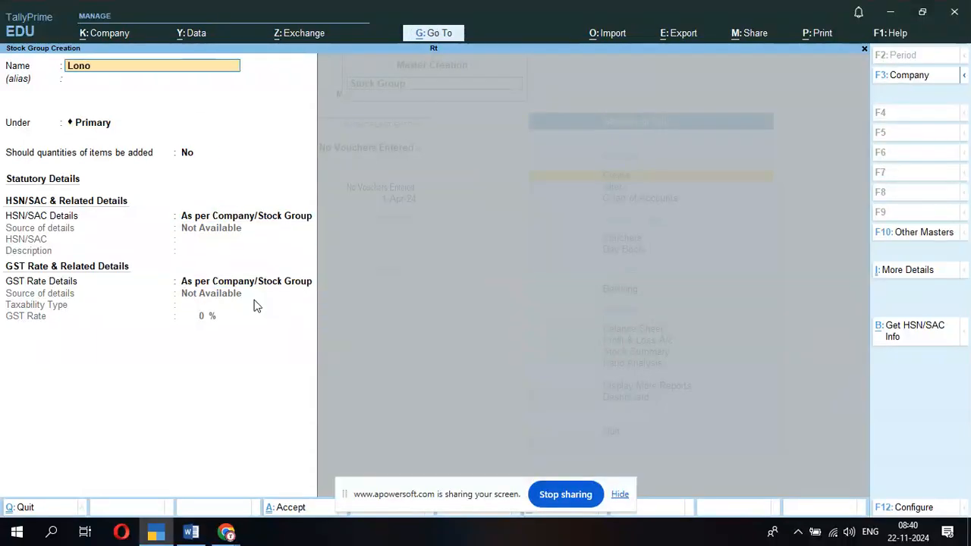
{"action": "type", "text": "ovo"}
{"action": "key", "text": "Return"}
{"action": "key", "text": "ctrl+a"}
{"action": "key", "text": "Escape"}
- Create the unit of measure with symbol pcs
{"action": "key", "text": "Down"}
{"action": "key", "text": "Down"}
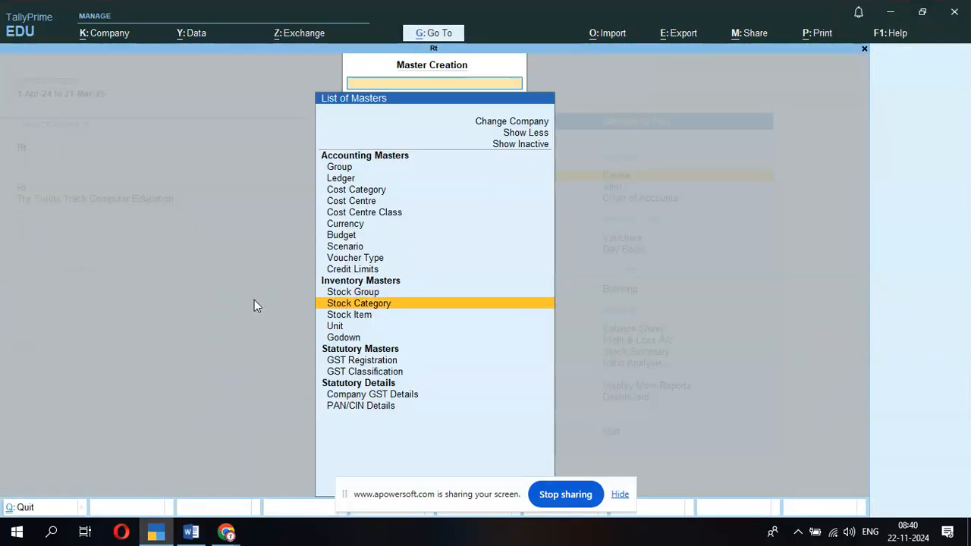
{"action": "key", "text": "Down"}
{"action": "key", "text": "Return"}
{"action": "type", "text": "pcs"}
{"action": "key", "text": "Return"}
{"action": "key", "text": "Return"}
{"action": "key", "text": "Return"}
{"action": "key", "text": "Return"}
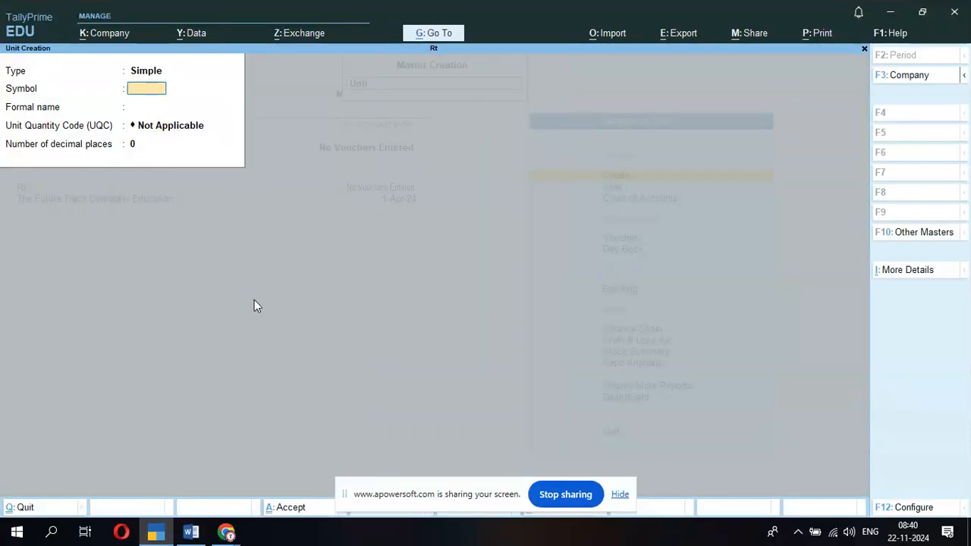
{"action": "key", "text": "Escape"}
- Create stock categories I3 and I5 under Primary and quit category creation
{"action": "key", "text": "Up"}
{"action": "key", "text": "Up"}
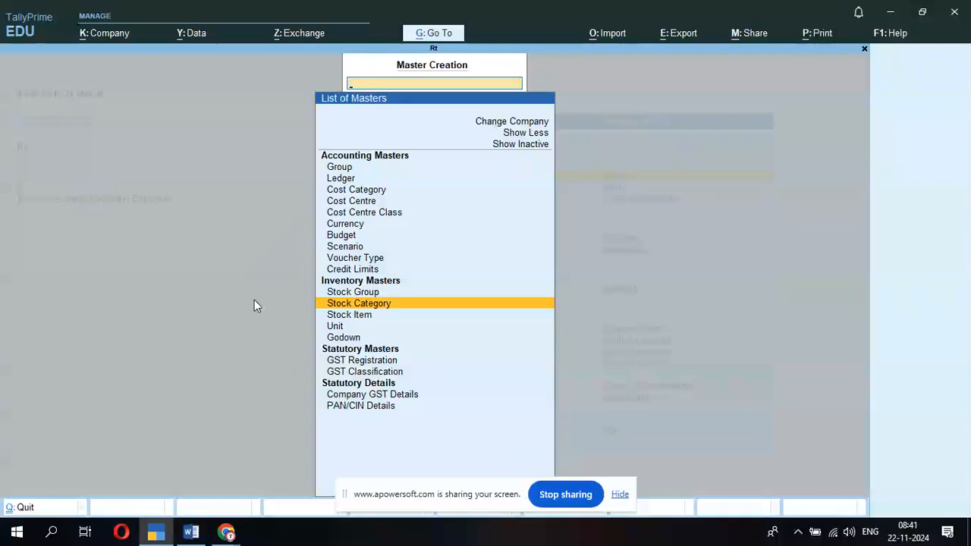
{"action": "key", "text": "Return"}
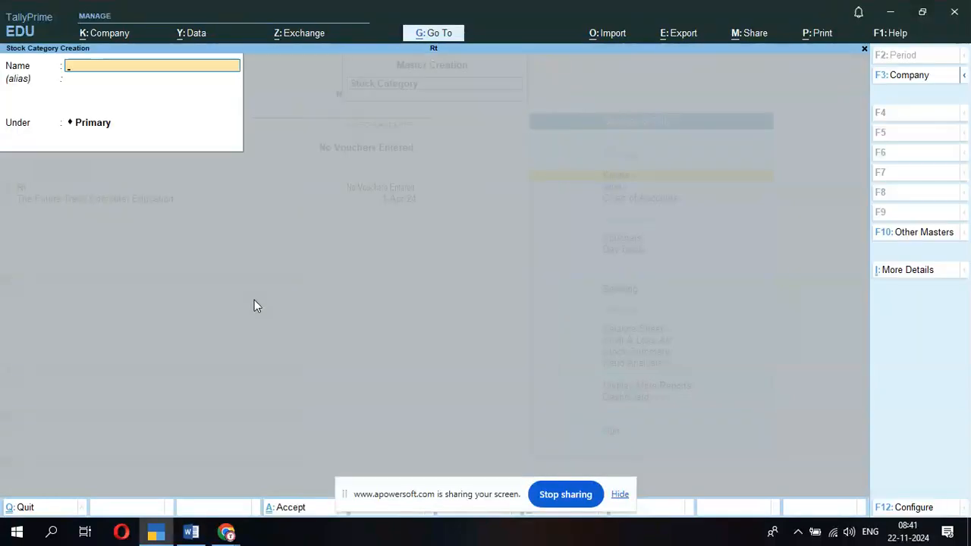
{"action": "type", "text": "I3"}
{"action": "key", "text": "Return"}
{"action": "key", "text": "Return"}
{"action": "key", "text": "Return"}
{"action": "key", "text": "Return"}
{"action": "type", "text": "I5"}
{"action": "key", "text": "Return"}
{"action": "key", "text": "Return"}
{"action": "key", "text": "Return"}
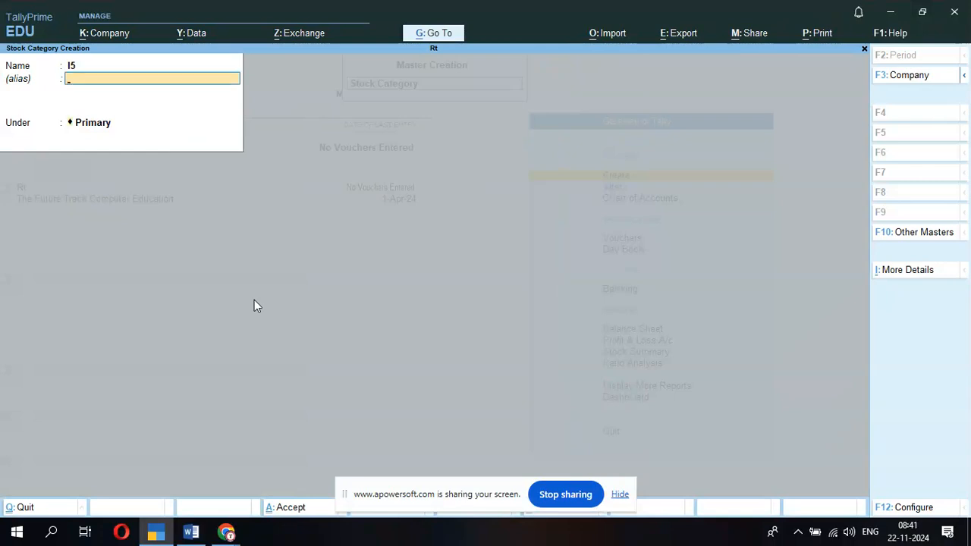
{"action": "key", "text": "Return"}
{"action": "key", "text": "Escape"}
{"action": "key", "text": "Return"}
- Create stock item Computer under Dell, category I3, unit Pcs
{"action": "key", "text": "Down"}
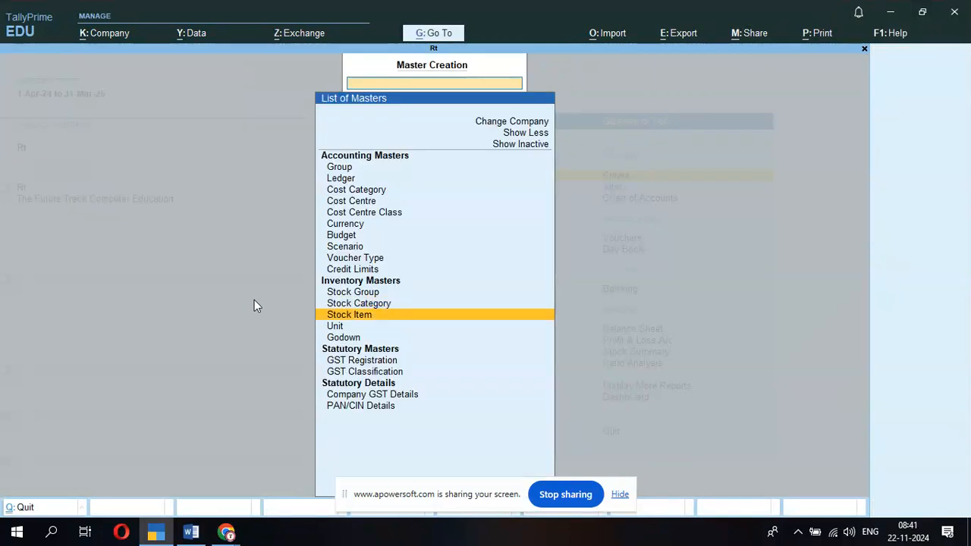
{"action": "key", "text": "Return"}
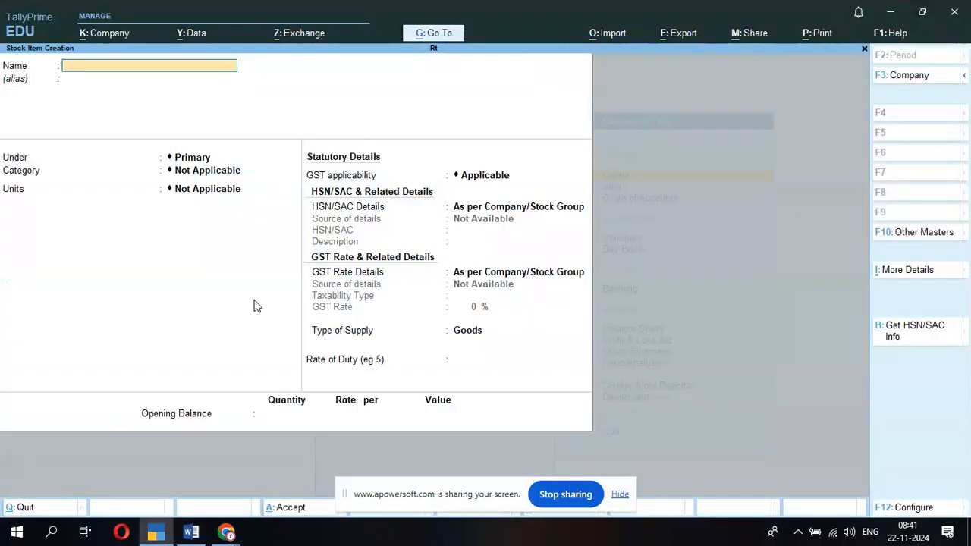
{"action": "type", "text": "Computer"}
{"action": "key", "text": "Return"}
{"action": "key", "text": "Return"}
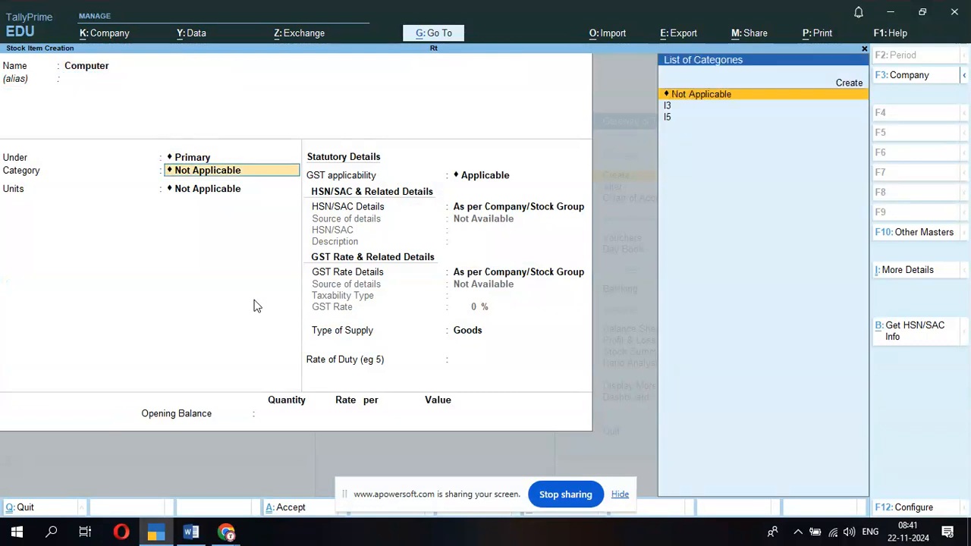
{"action": "key", "text": "BackSpace"}
{"action": "key", "text": "Down"}
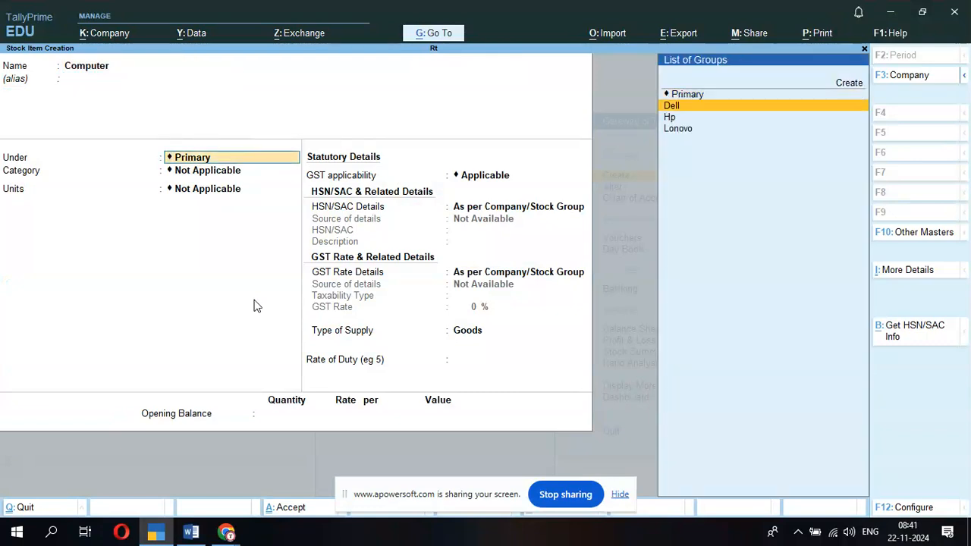
{"action": "key", "text": "Return"}
{"action": "key", "text": "Down"}
{"action": "key", "text": "Return"}
{"action": "key", "text": "Down"}
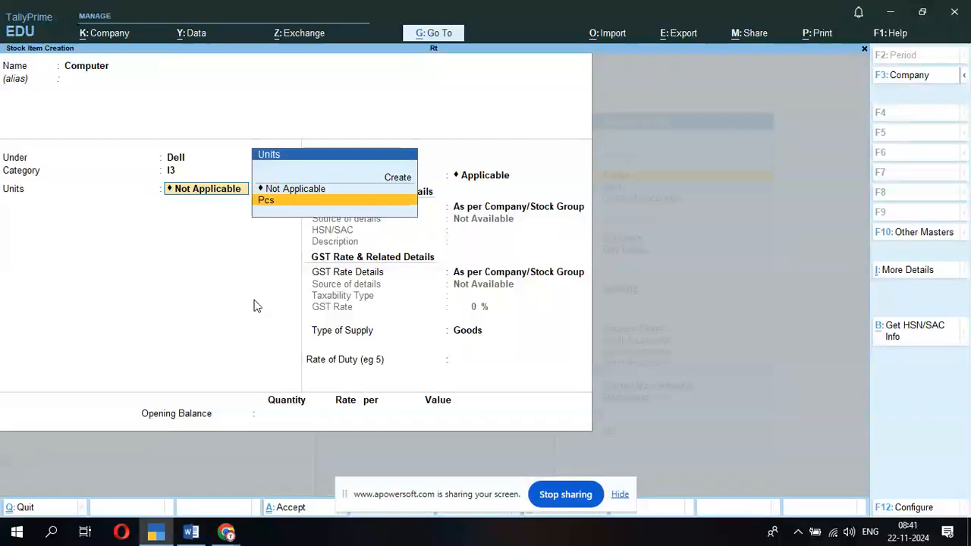
{"action": "key", "text": "Return"}
{"action": "key", "text": "Return"}
{"action": "key", "text": "Return"}
{"action": "key", "text": "Return"}
{"action": "key", "text": "Return"}
{"action": "key", "text": "Return"}
{"action": "key", "text": "Return"}
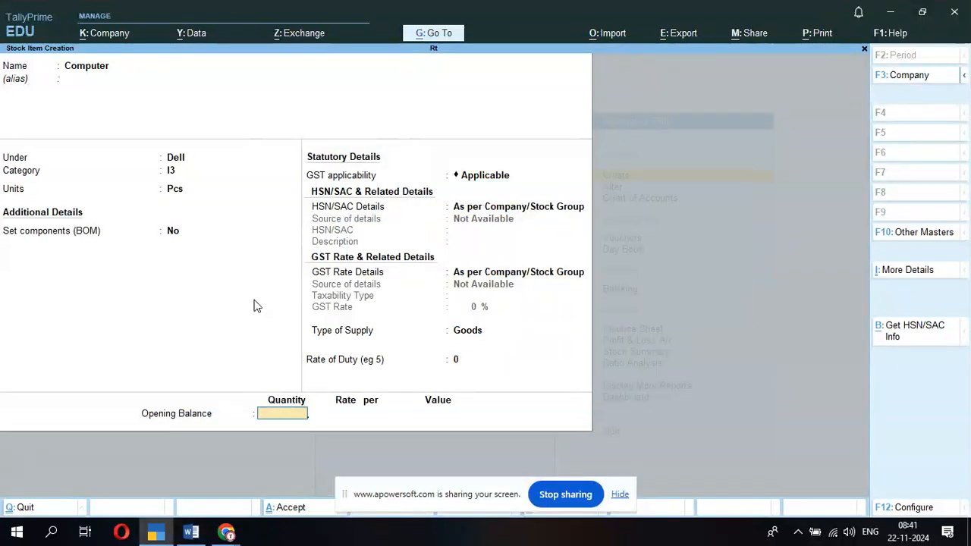
- Give Computer 10 Pcs opening stock in the Patna godown, entering 9000 for the rate
{"action": "key", "text": "Escape"}
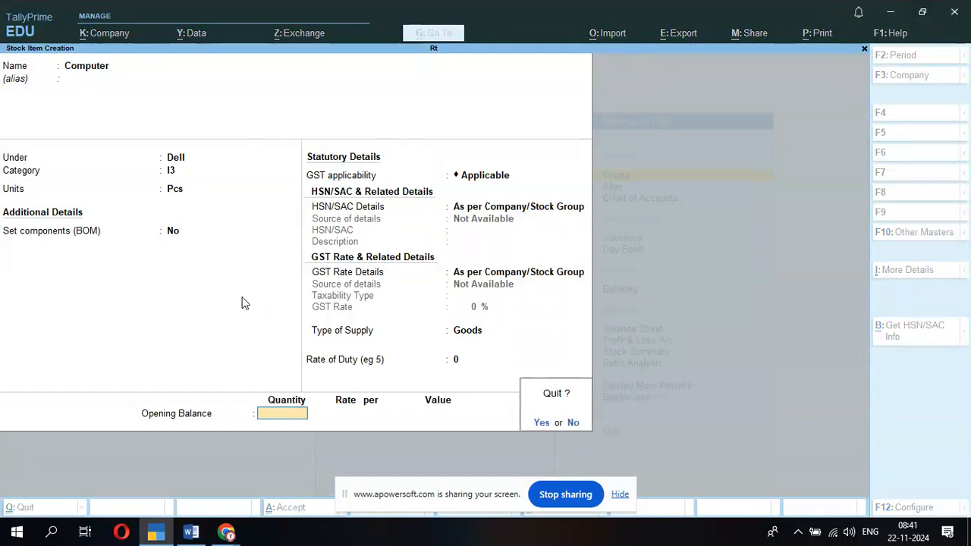
{"action": "type", "text": "n"}
{"action": "type", "text": "10"}
{"action": "key", "text": "Return"}
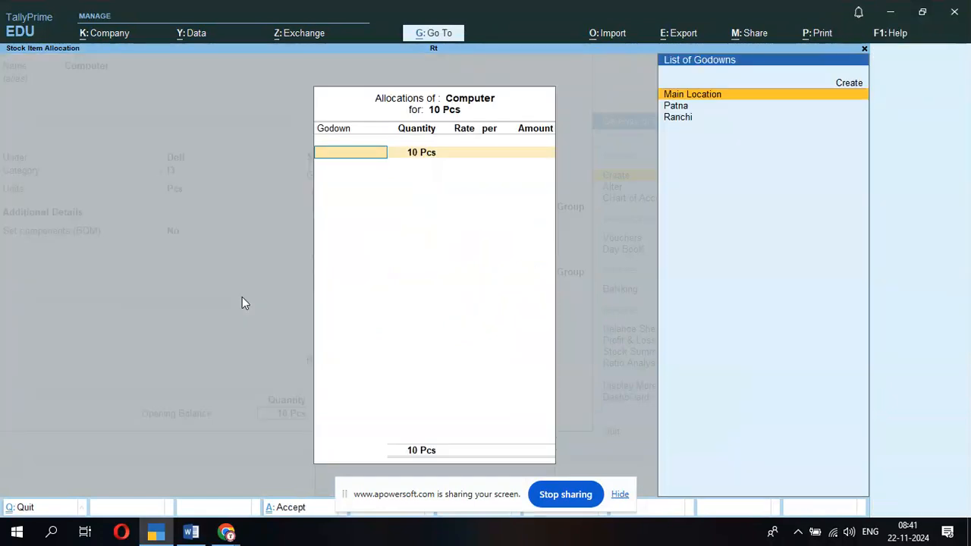
{"action": "key", "text": "Down"}
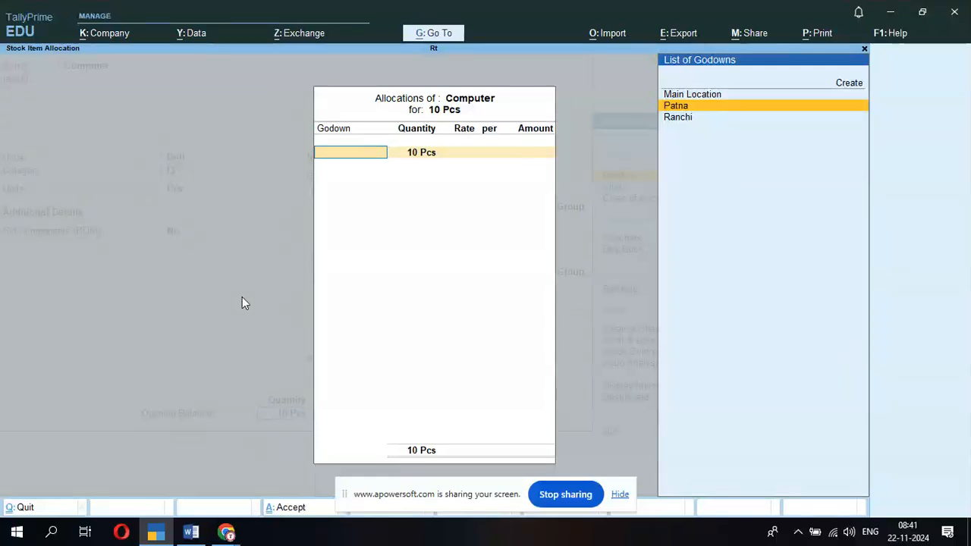
{"action": "key", "text": "Return"}
{"action": "key", "text": "Return"}
{"action": "type", "text": "9000"}
{"action": "key", "text": "Return"}
{"action": "key", "text": "Return"}
{"action": "key", "text": "Return"}
{"action": "key", "text": "Return"}
{"action": "key", "text": "Return"}
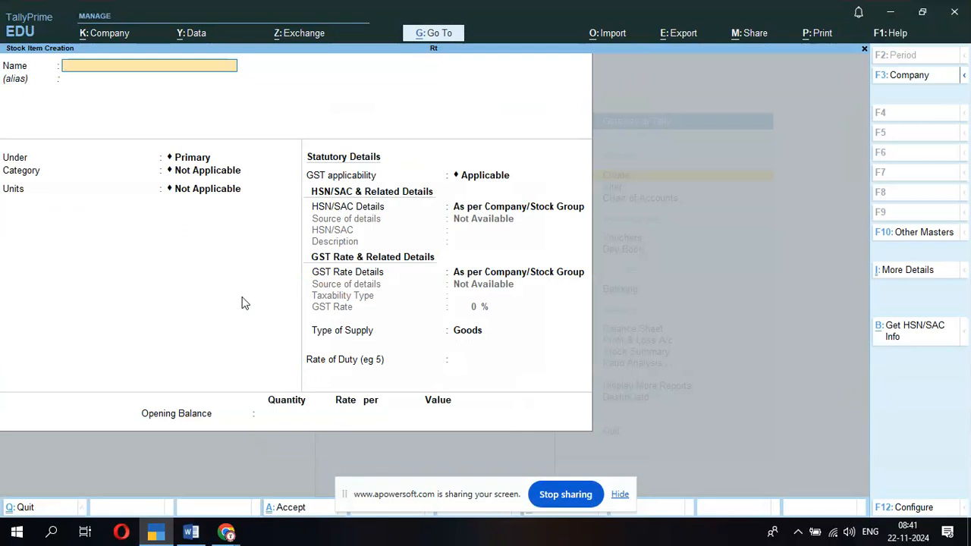
{"action": "key", "text": "Escape"}
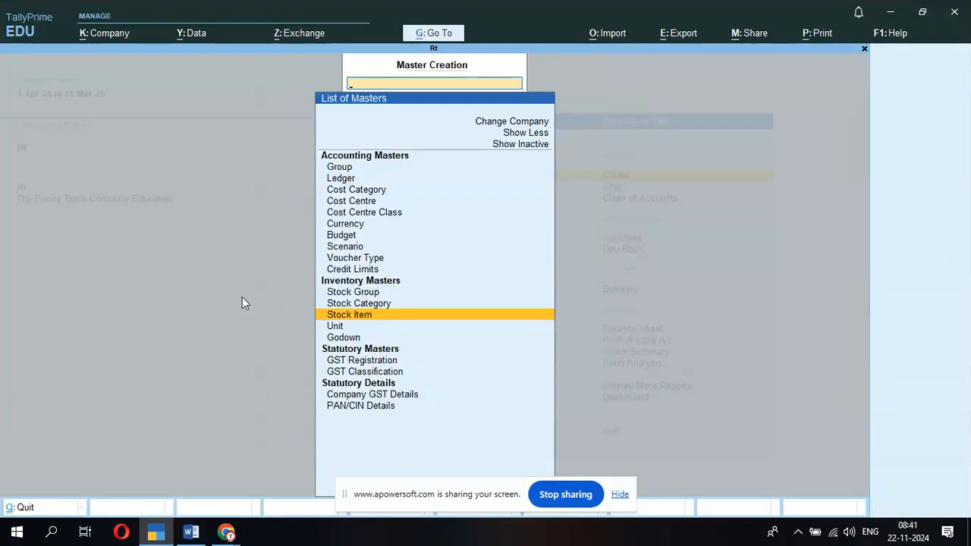
- Start a new voucher and set the voucher date to 1-May-24
{"action": "key", "text": "Escape"}
{"action": "key", "text": "Down"}
{"action": "key", "text": "Down"}
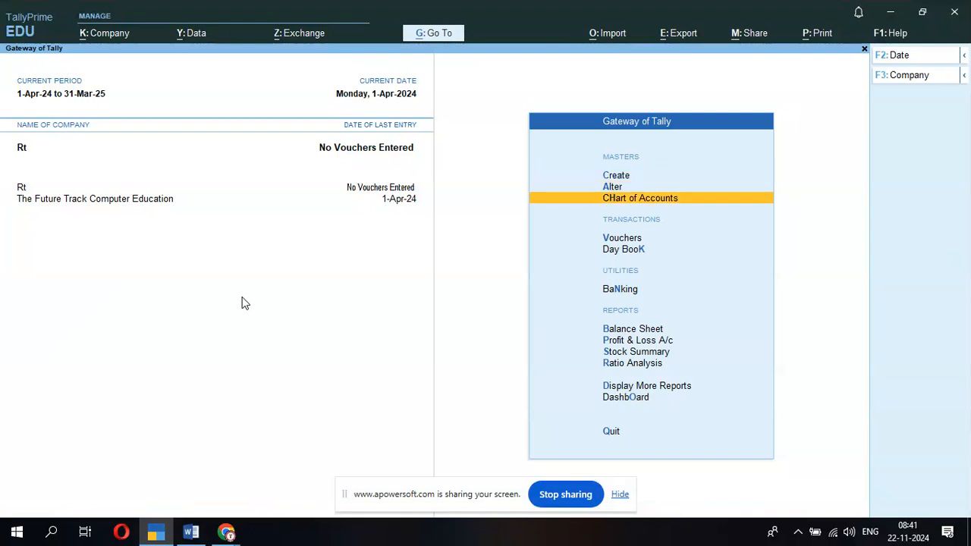
{"action": "key", "text": "Down"}
{"action": "key", "text": "Down"}
{"action": "key", "text": "Up"}
{"action": "key", "text": "Return"}
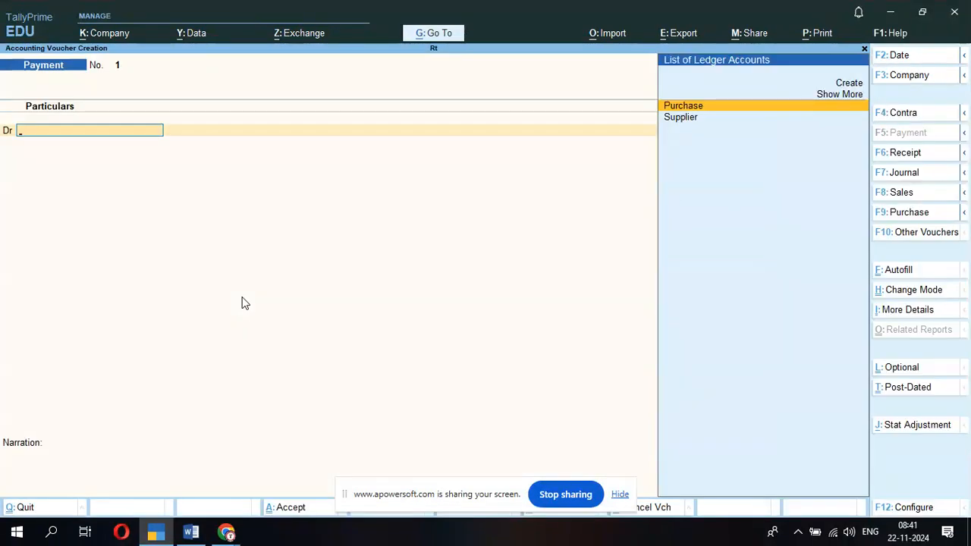
{"action": "key", "text": "F2"}
{"action": "type", "text": "1-4"}
{"action": "key", "text": "Return"}
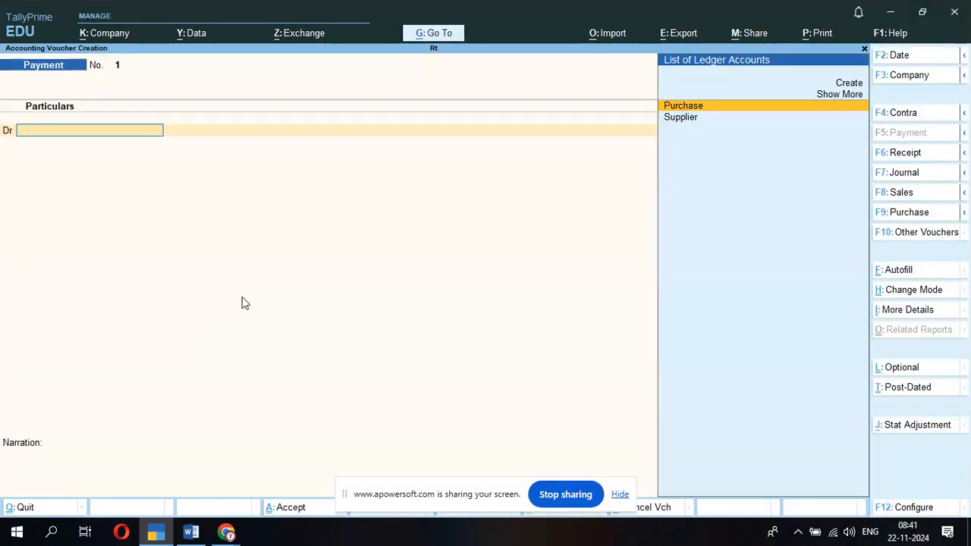
- Switch to a Purchase voucher and turn off separate Actual and Billed quantity columns
{"action": "key", "text": "F9"}
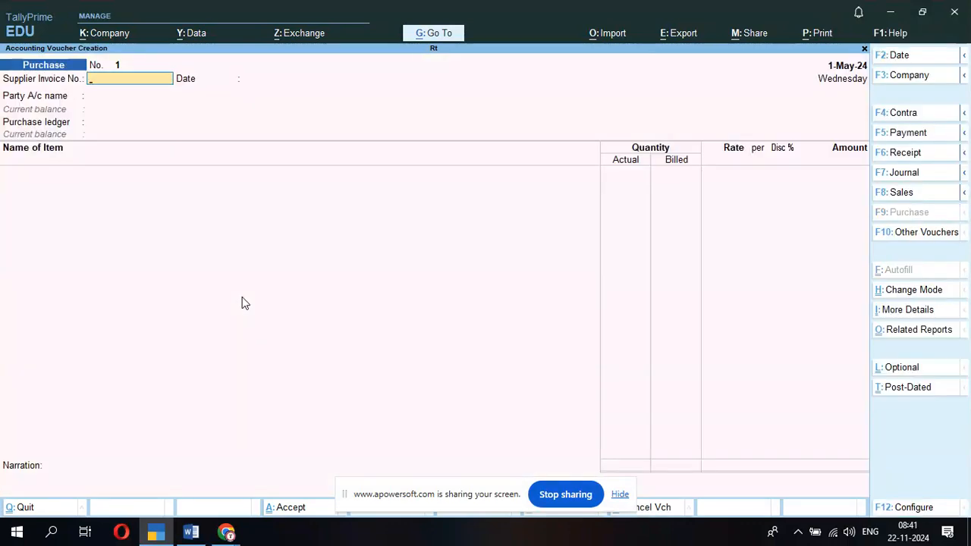
{"action": "key", "text": "F11"}
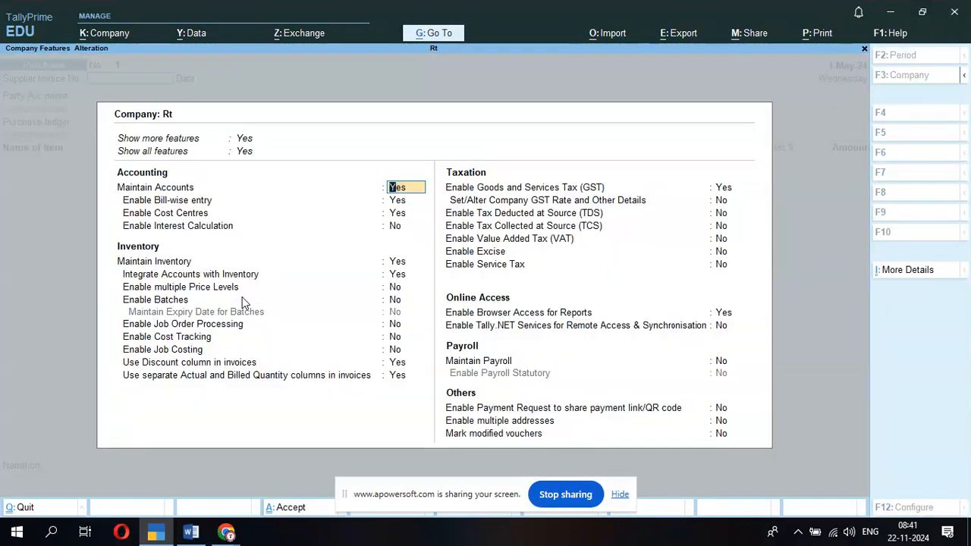
{"action": "left_click", "coordinate": [398, 375]}
{"action": "type", "text": "n"}
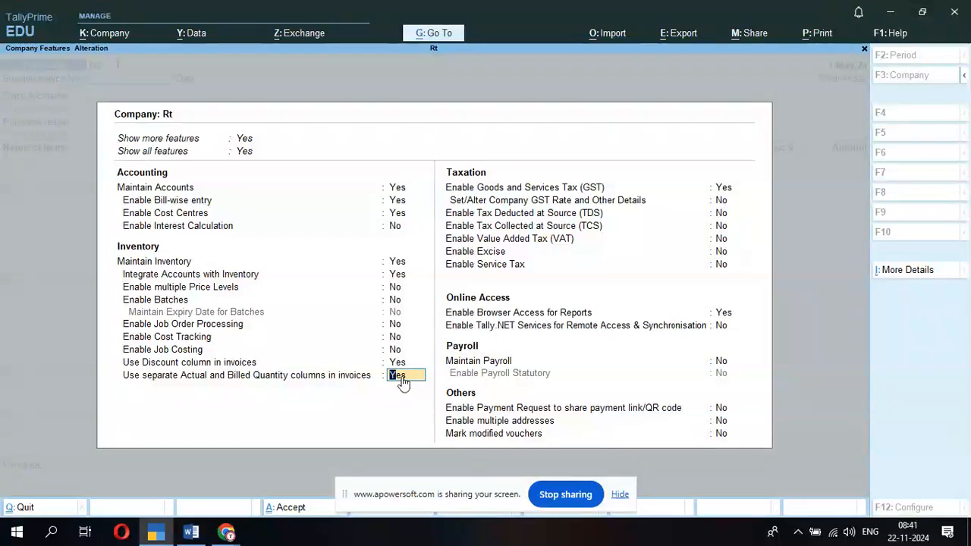
{"action": "key", "text": "Return"}
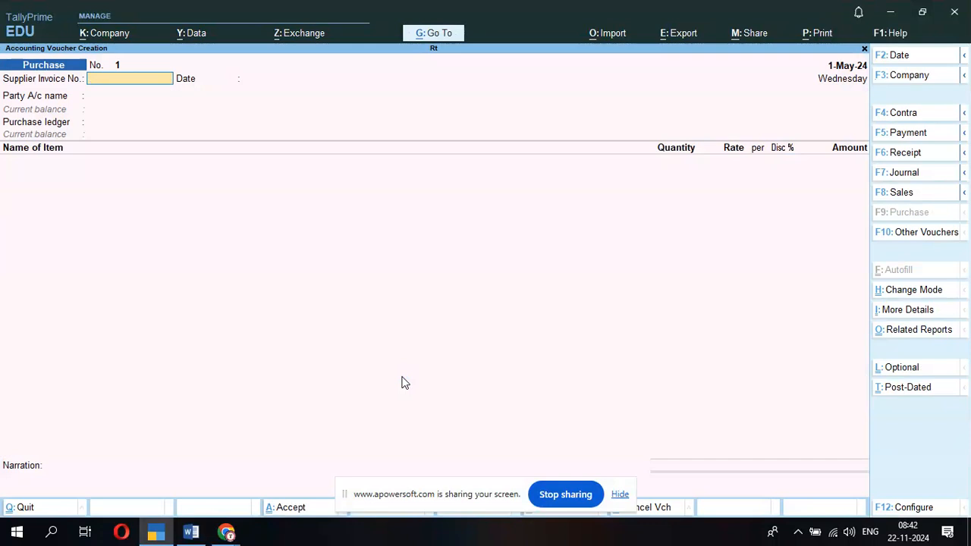
- Enter supplier invoice number 123465 and choose Supplier as the party account
{"action": "type", "text": "123465"}
{"action": "key", "text": "Return"}
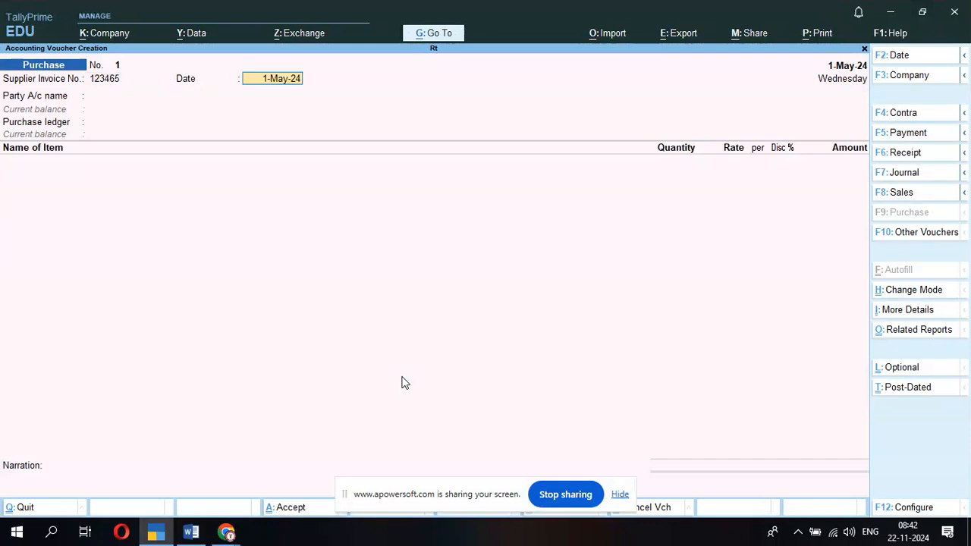
{"action": "key", "text": "Return"}
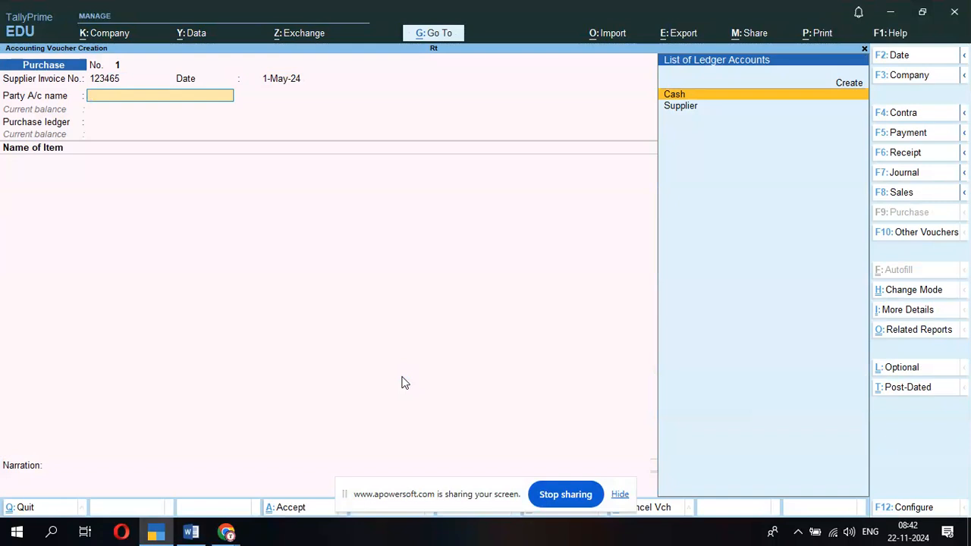
{"action": "key", "text": "Down"}
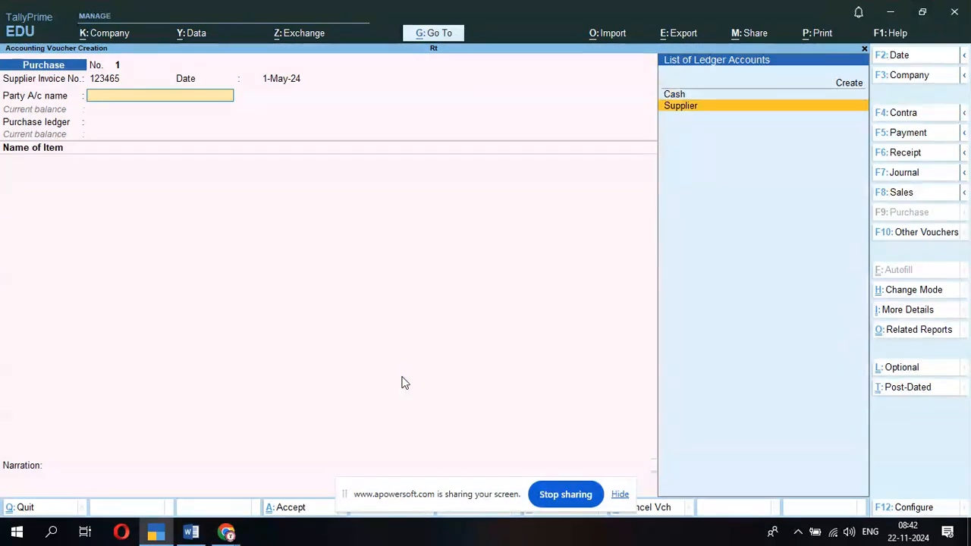
{"action": "key", "text": "Return"}
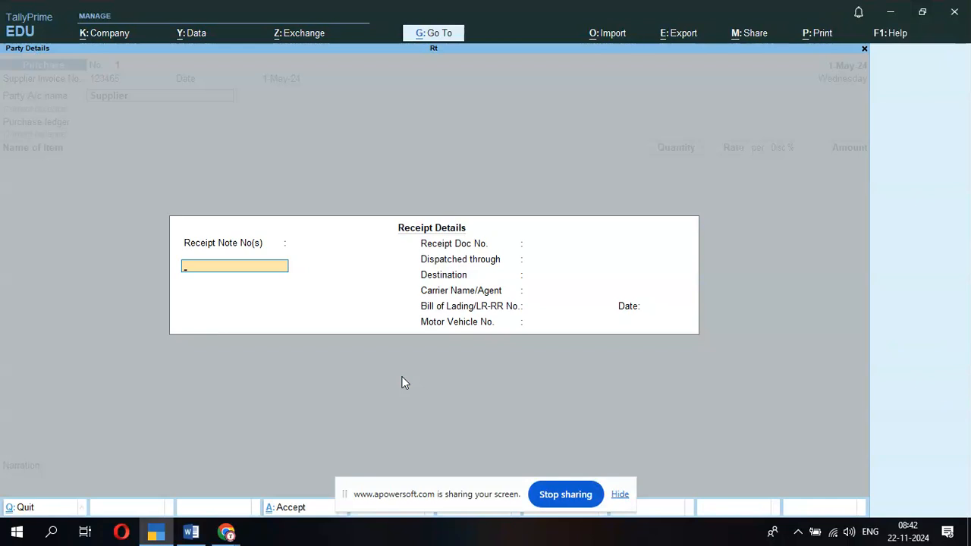
- Fill receipt details: note 321, document 312, Van to Bokaro, carrier Abc, lading Rere
{"action": "type", "text": "321"}
{"action": "key", "text": "Return"}
{"action": "key", "text": "Return"}
{"action": "key", "text": "Return"}
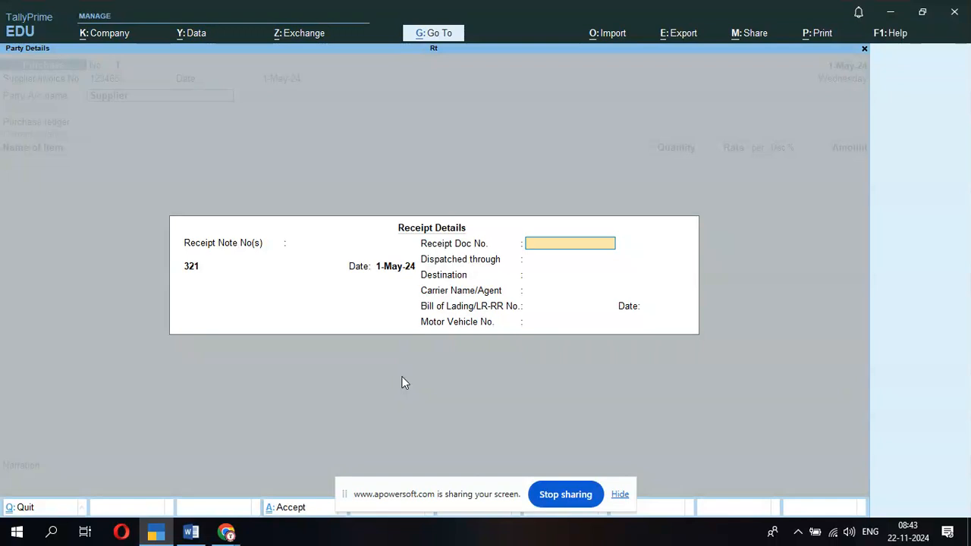
{"action": "type", "text": "312"}
{"action": "key", "text": "Return"}
{"action": "type", "text": "Van"}
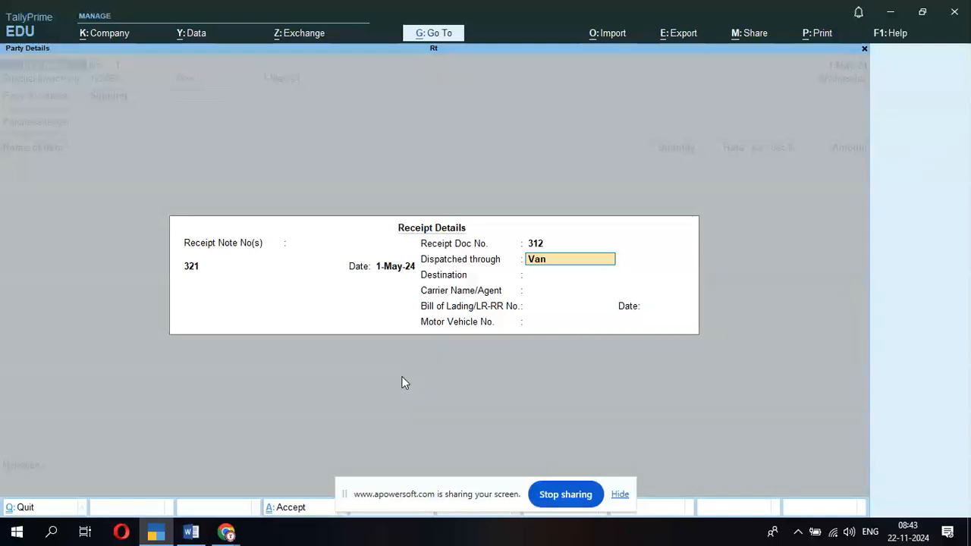
{"action": "key", "text": "Return"}
{"action": "key", "text": "BackSpace"}
{"action": "type", "text": "Bi"}
{"action": "key", "text": "BackSpace"}
{"action": "key", "text": "BackSpace"}
{"action": "type", "text": "Bokaro"}
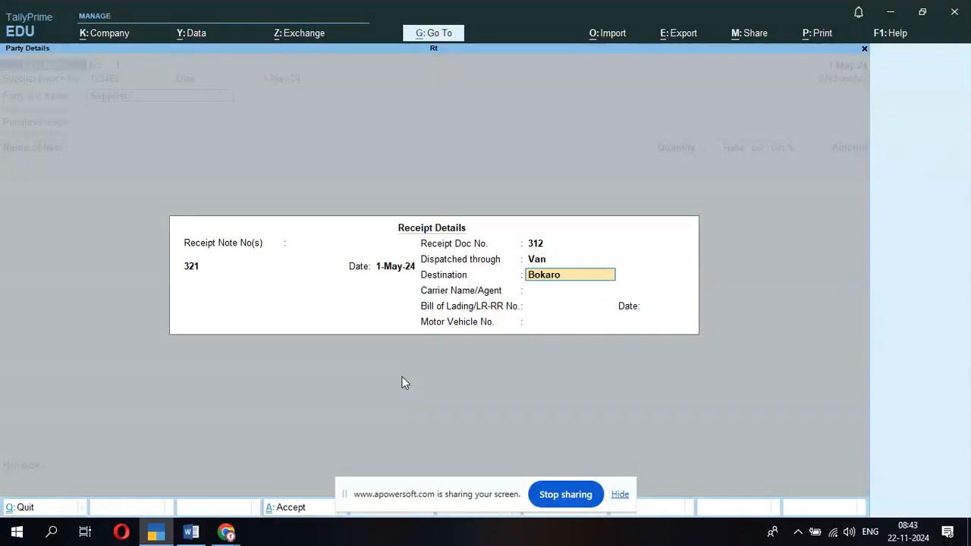
{"action": "key", "text": "Return"}
{"action": "type", "text": "Abc"}
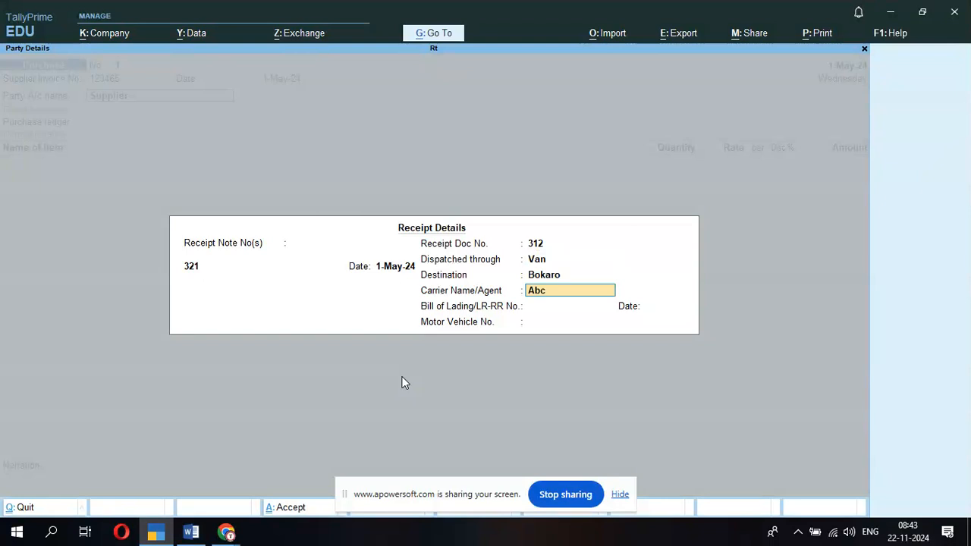
{"action": "key", "text": "Return"}
{"action": "type", "text": "Rere"}
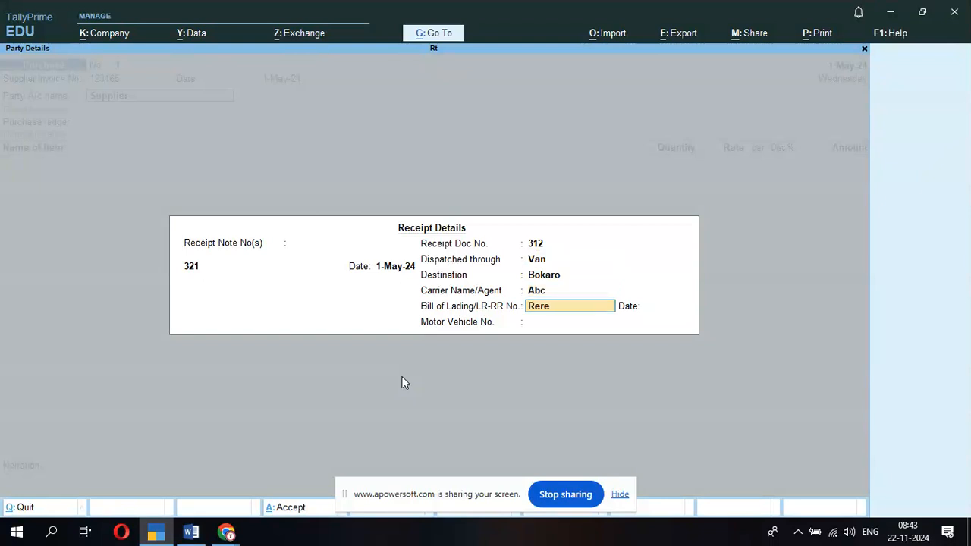
{"action": "key", "text": "Return"}
{"action": "key", "text": "Return"}
- Enter the supplier's GSTIN and set the place of supply to Jharkhand
{"action": "key", "text": "Return"}
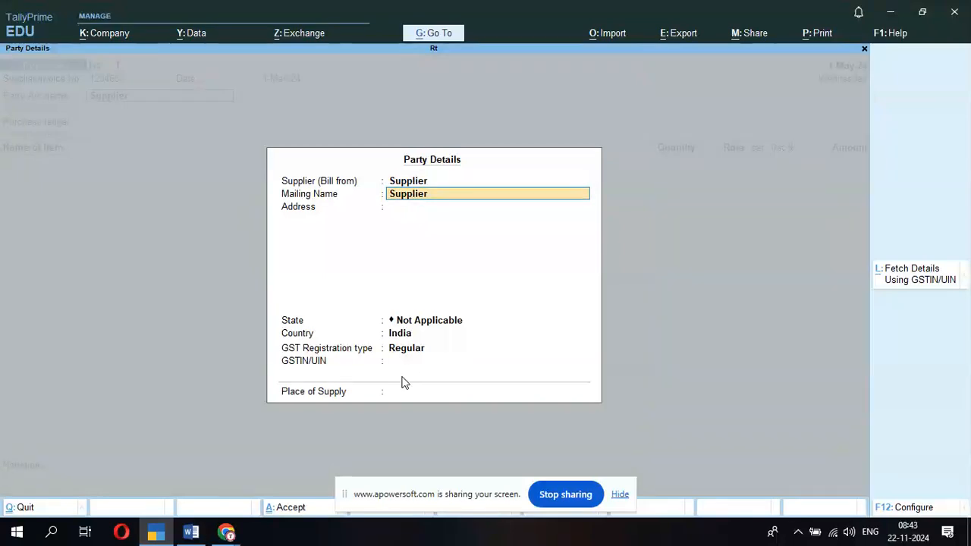
{"action": "key", "text": "Return"}
{"action": "key", "text": "Return"}
{"action": "key", "text": "Return"}
{"action": "key", "text": "Return"}
{"action": "key", "text": "Return"}
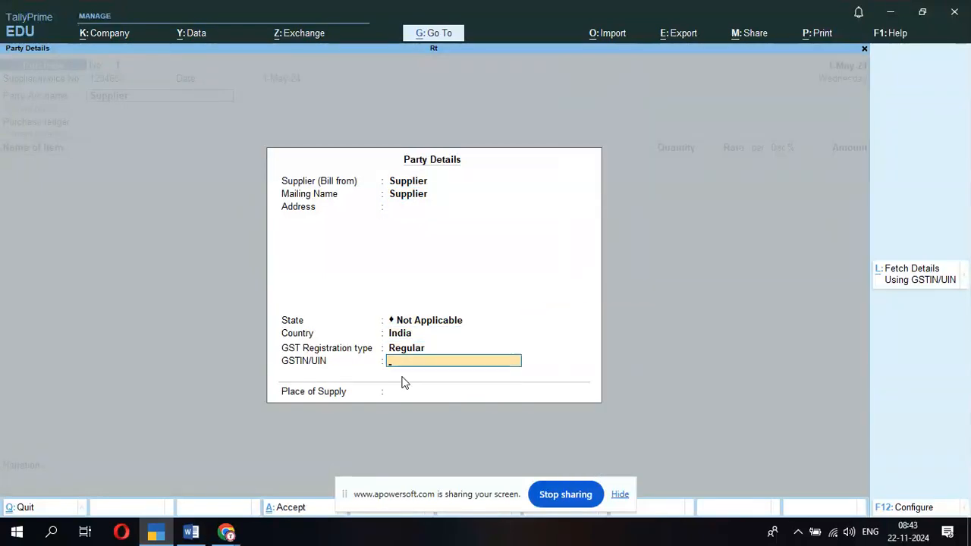
{"action": "type", "text": "21232"}
{"action": "key", "text": "Return"}
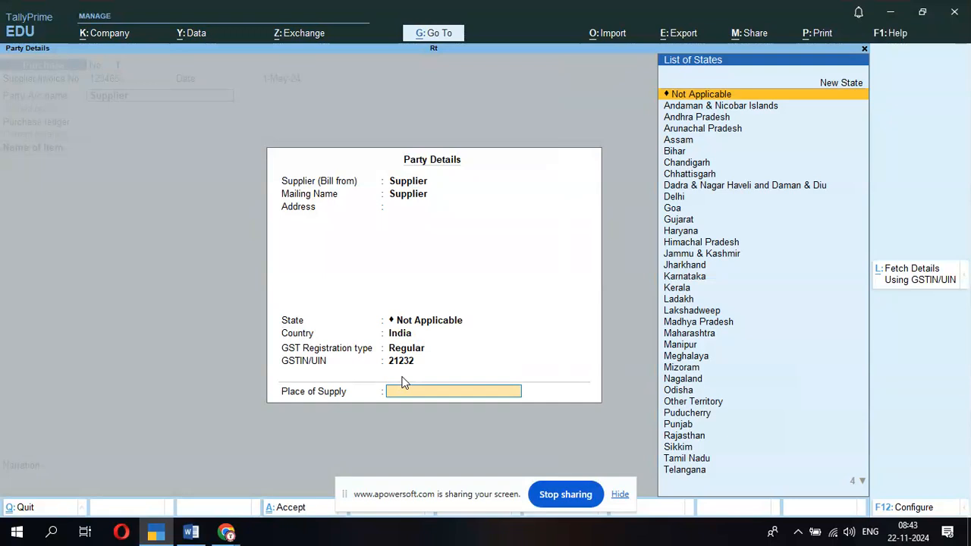
{"action": "type", "text": "Baha"}
{"action": "key", "text": "BackSpace"}
{"action": "key", "text": "BackSpace"}
{"action": "key", "text": "BackSpace"}
{"action": "key", "text": "BackSpace"}
{"action": "type", "text": "jh"}
{"action": "key", "text": "Return"}
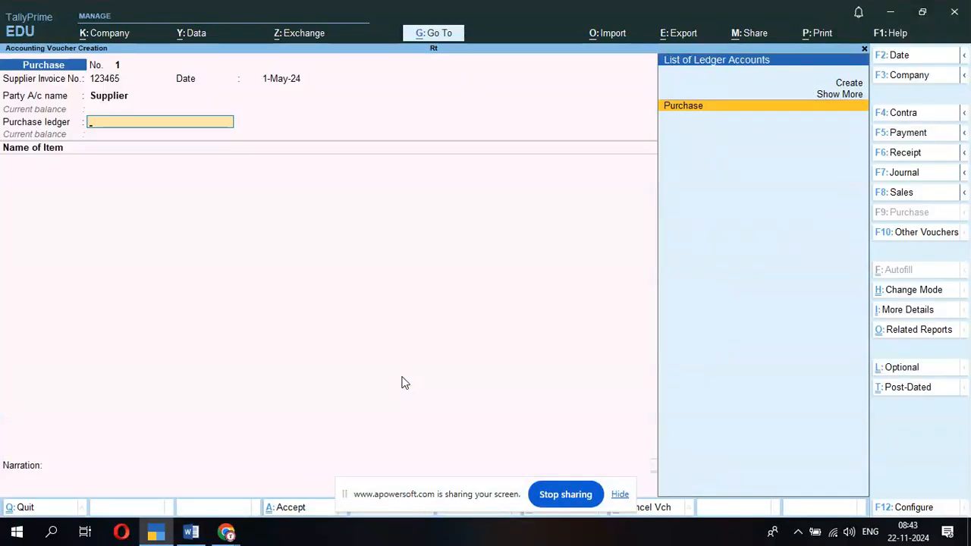
{"action": "key", "text": "Return"}
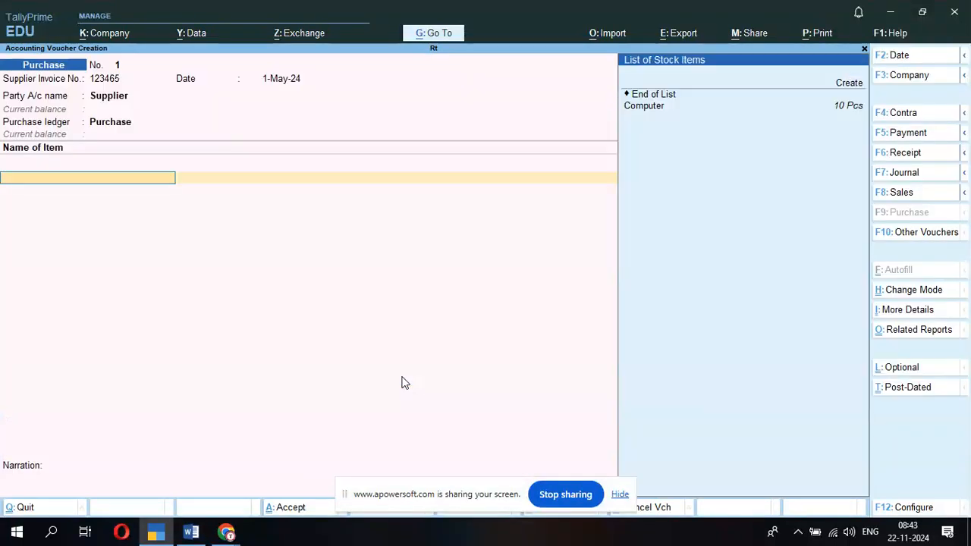
{"action": "key", "text": "Down"}
{"action": "key", "text": "Return"}
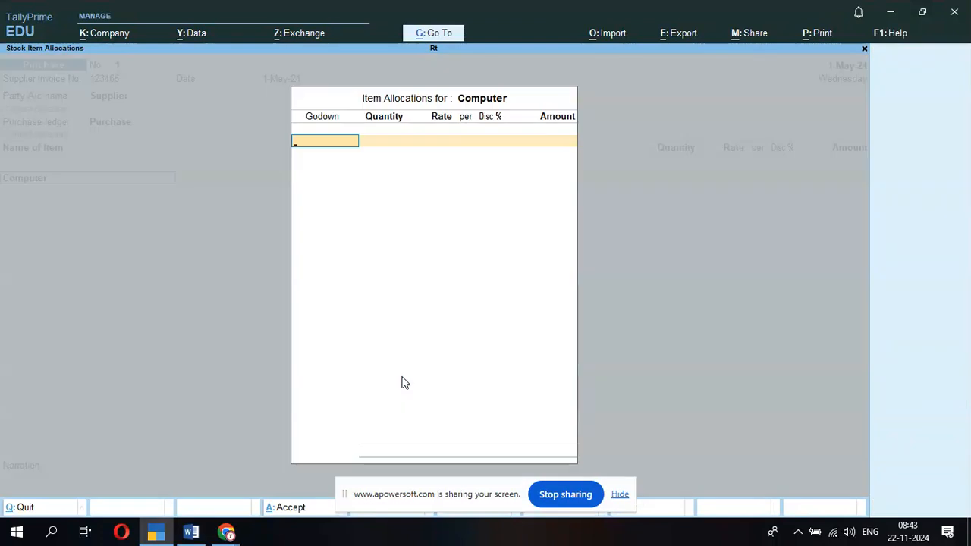
{"action": "key", "text": "Down"}
{"action": "key", "text": "Down"}
{"action": "key", "text": "Down"}
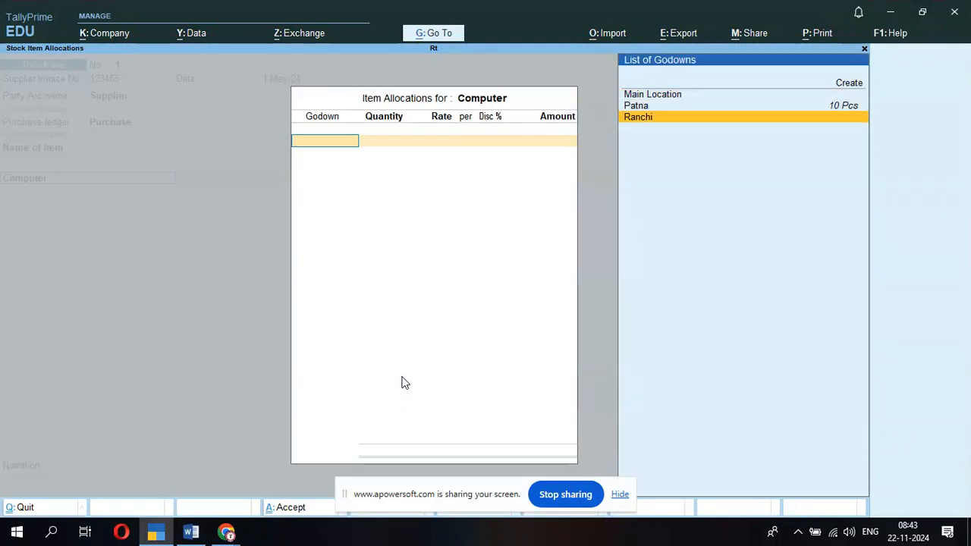
{"action": "key", "text": "Up"}
{"action": "key", "text": "Return"}
{"action": "type", "text": "10"}
{"action": "key", "text": "Return"}
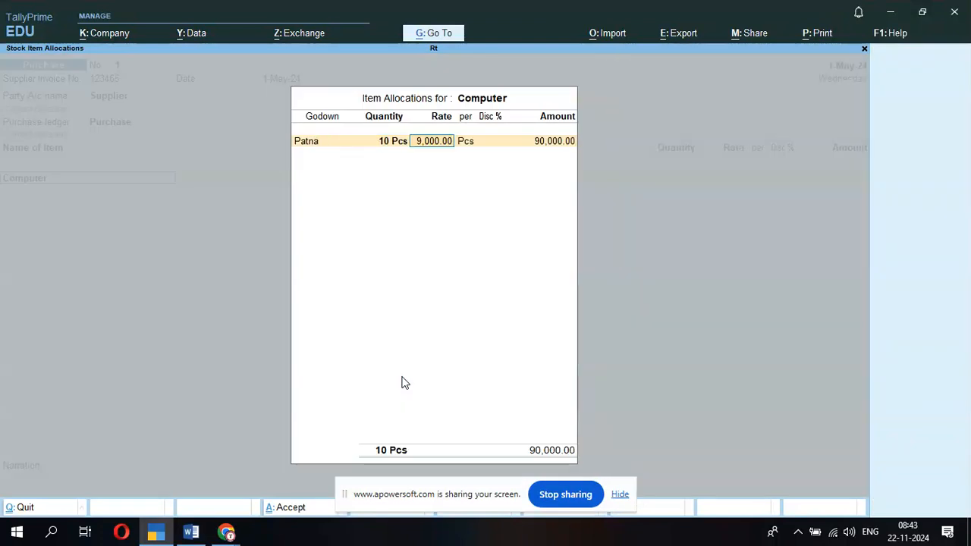
{"action": "type", "text": "12000"}
{"action": "key", "text": "Return"}
{"action": "key", "text": "Return"}
{"action": "type", "text": "2"}
{"action": "key", "text": "Return"}
{"action": "key", "text": "Return"}
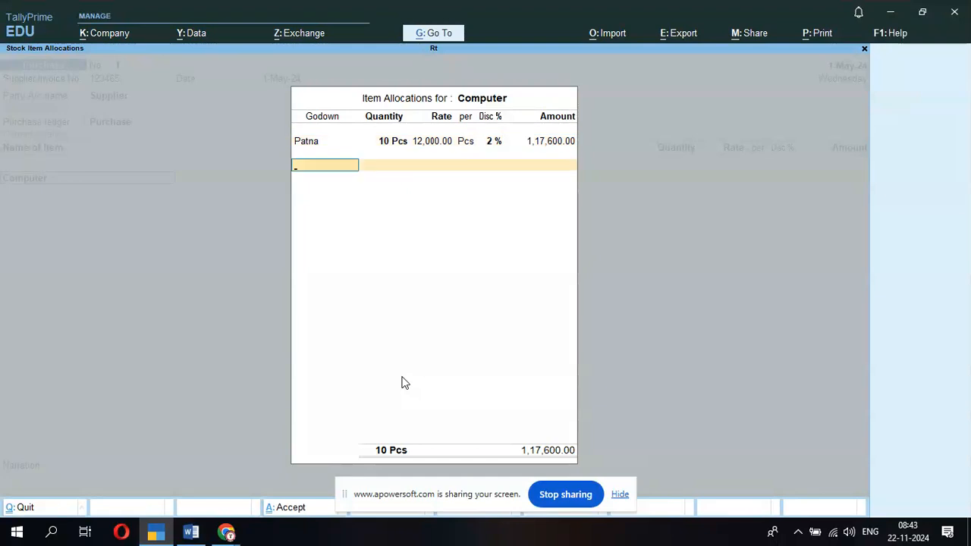
{"action": "key", "text": "Return"}
{"action": "key", "text": "ctrl+a"}
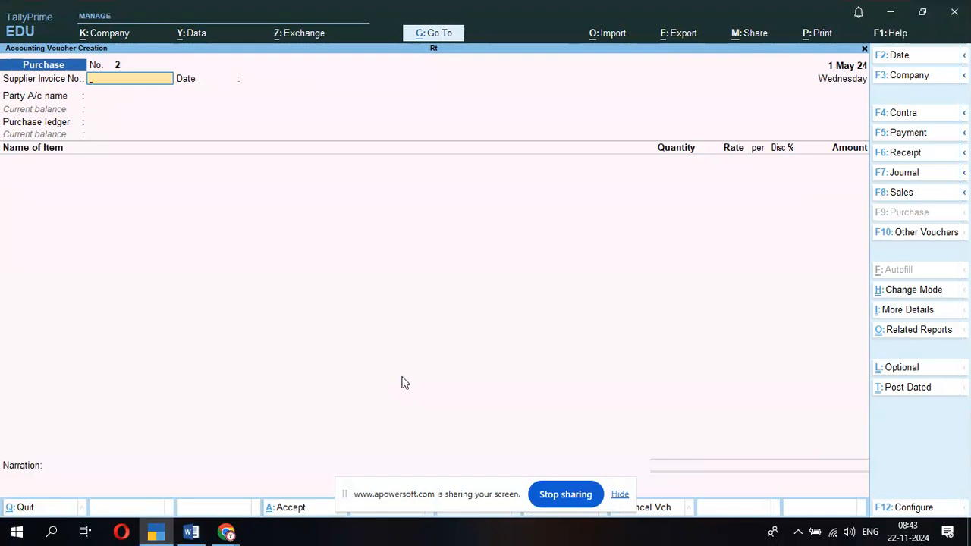
{"action": "key", "text": "F10"}
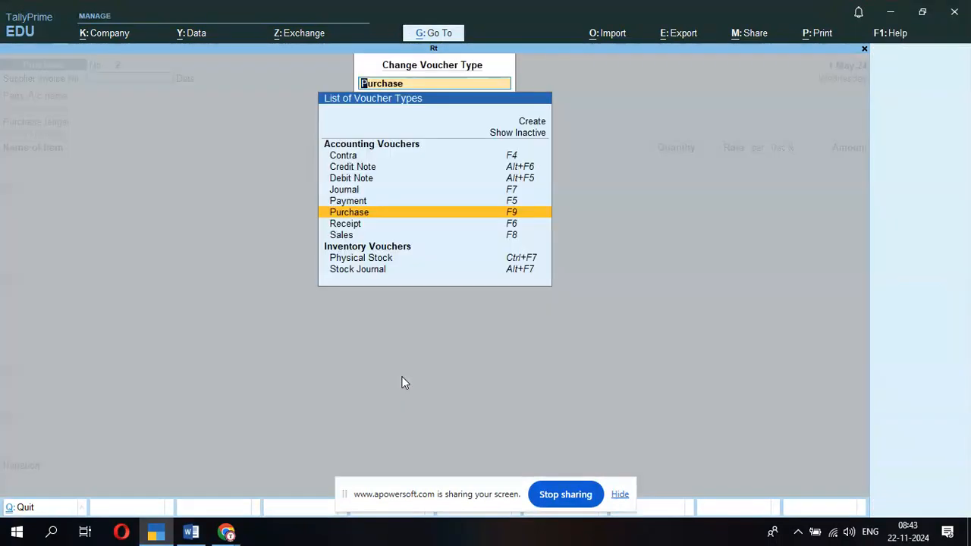
{"action": "key", "text": "Escape"}
{"action": "key", "text": "Escape"}
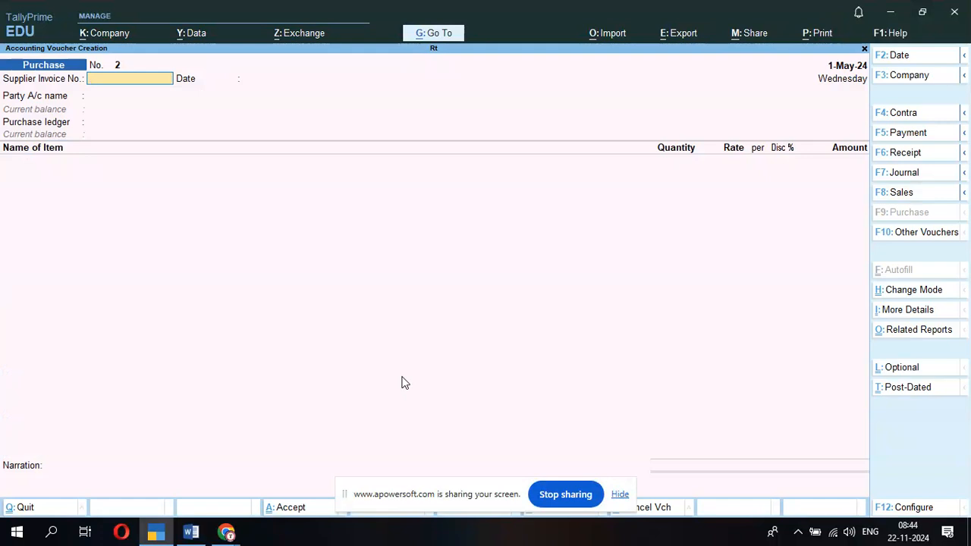
{"action": "key", "text": "F11"}
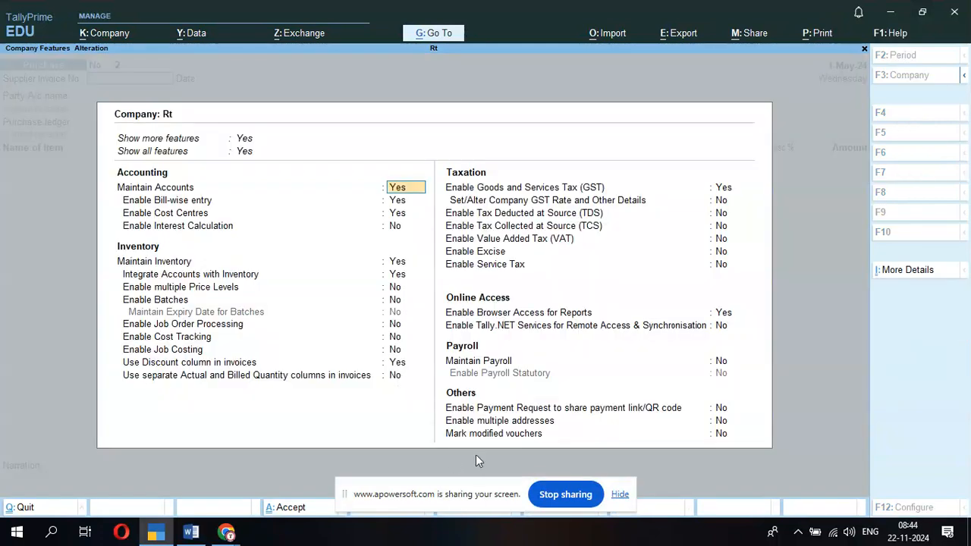
{"action": "left_click", "coordinate": [149, 365]}
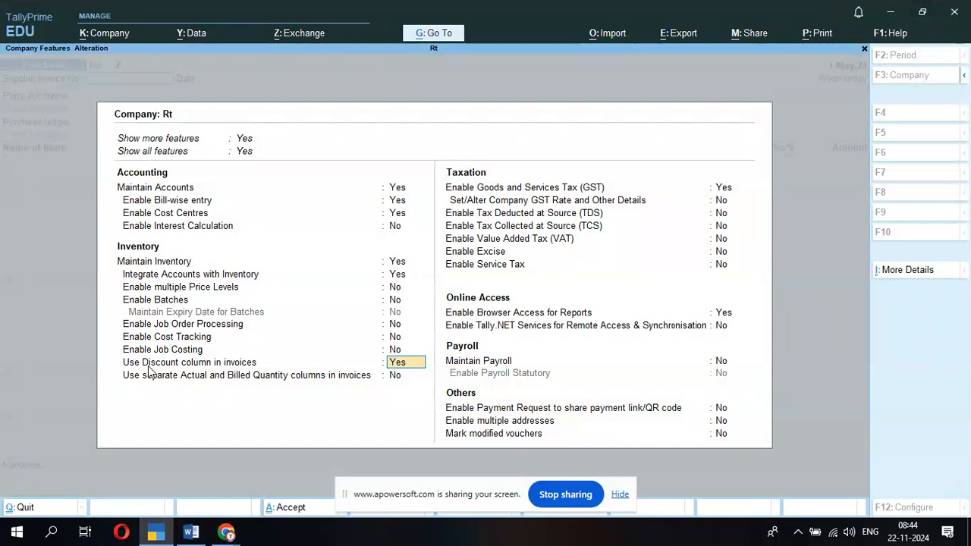
{"action": "key", "text": "BackSpace"}
{"action": "key", "text": "Return"}
{"action": "key", "text": "Down"}
{"action": "key", "text": "Down"}
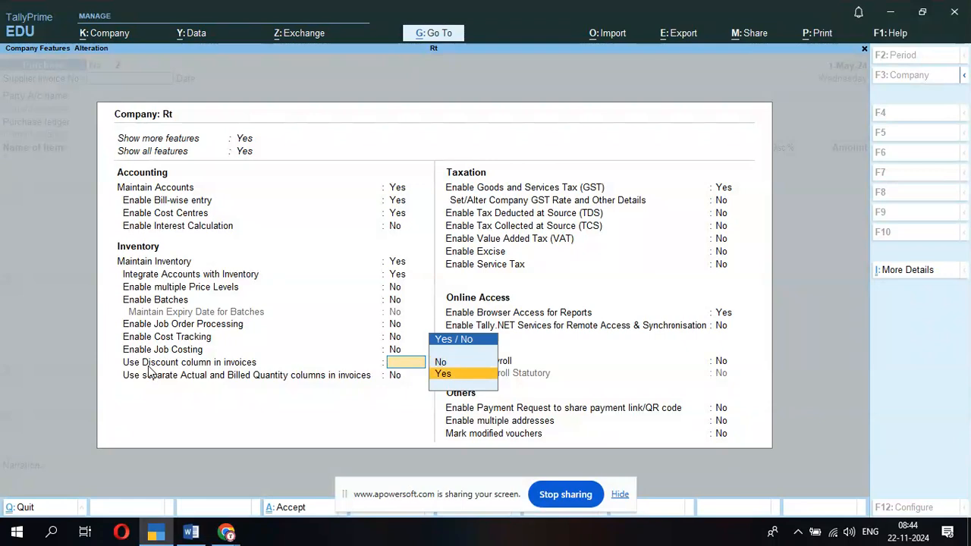
{"action": "key", "text": "Return"}
{"action": "key", "text": "Return"}
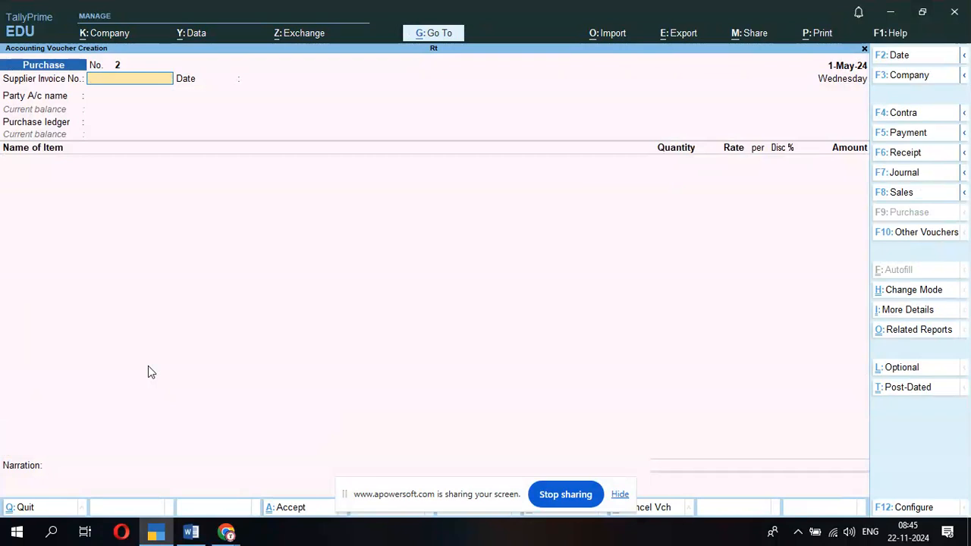
- Close the blank voucher and view the Bills Receivable outstandings report
{"action": "key", "text": "Escape"}
{"action": "key", "text": "Down"}
{"action": "key", "text": "Down"}
{"action": "key", "text": "Down"}
{"action": "key", "text": "Down"}
{"action": "key", "text": "Down"}
{"action": "key", "text": "Down"}
{"action": "key", "text": "Down"}
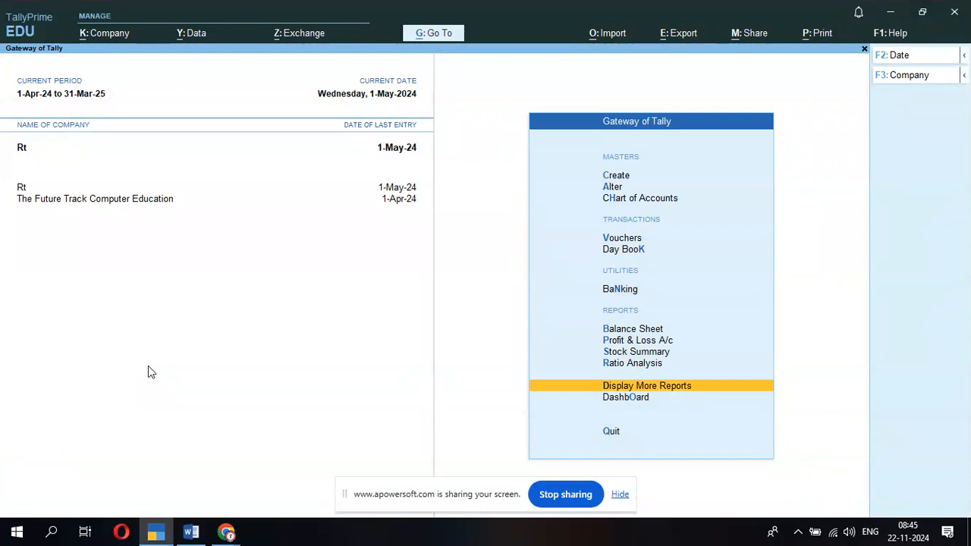
{"action": "key", "text": "Return"}
{"action": "key", "text": "Down"}
{"action": "key", "text": "Down"}
{"action": "key", "text": "Down"}
{"action": "key", "text": "Down"}
{"action": "key", "text": "Down"}
{"action": "key", "text": "Return"}
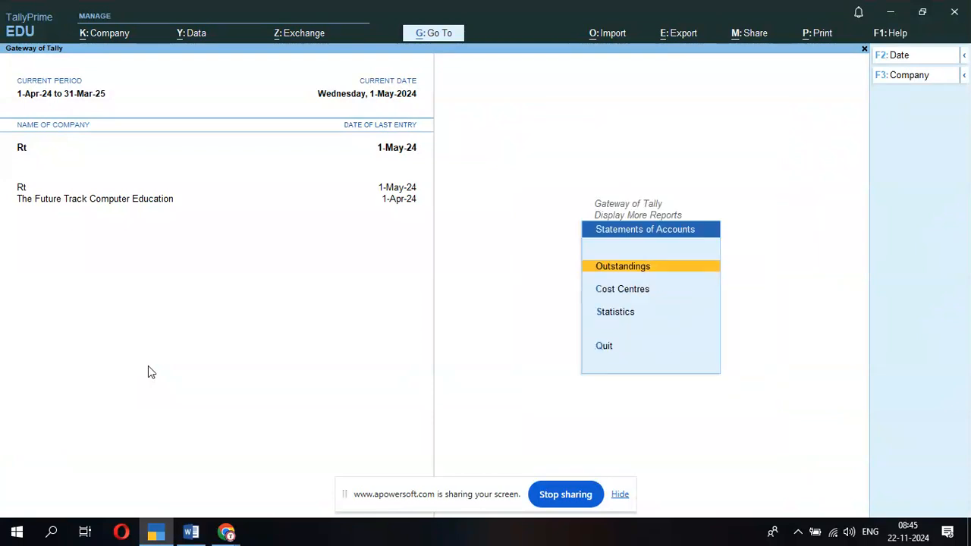
{"action": "key", "text": "Return"}
{"action": "key", "text": "Return"}
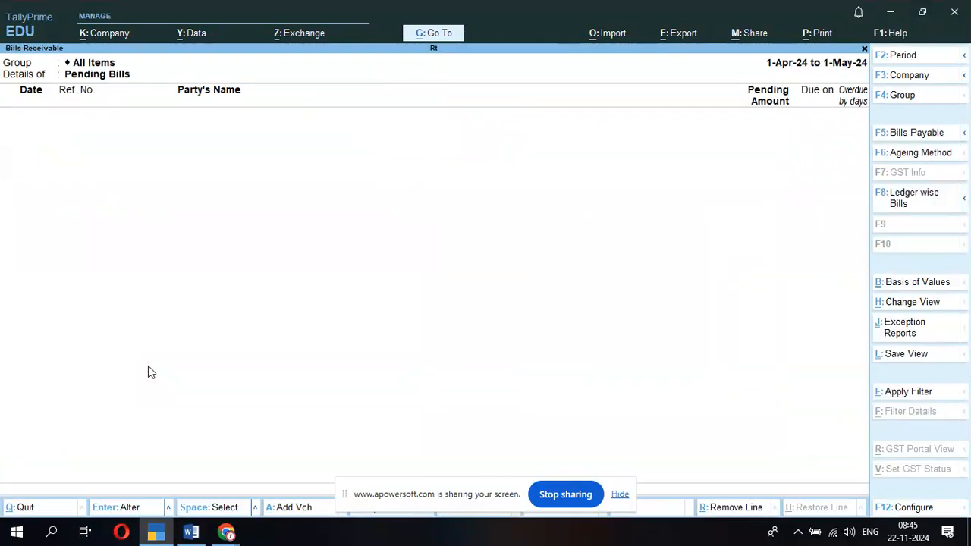
{"action": "key", "text": "Escape"}
- View Bills Payable showing Supplier's 1,17,600.00 pending bill, then return to Statements of Accounts
{"action": "key", "text": "Down"}
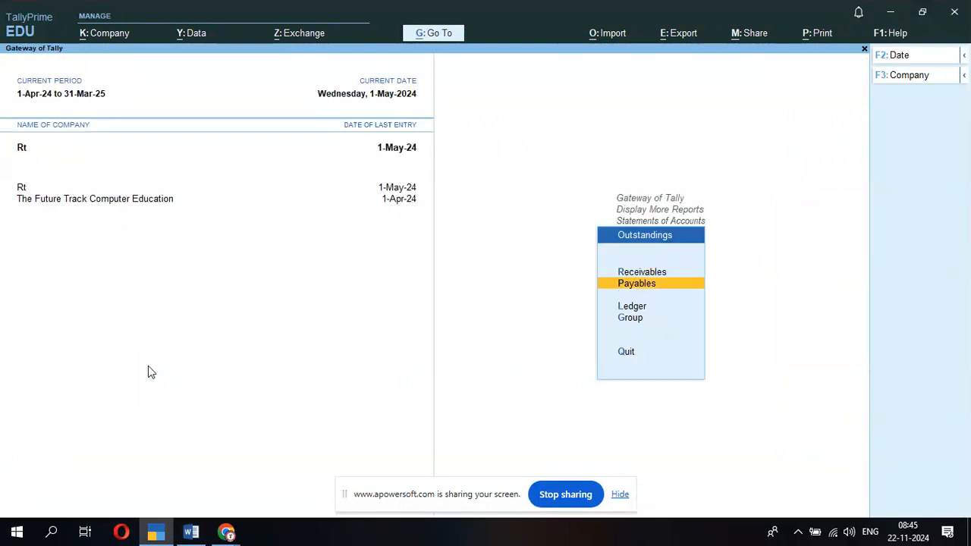
{"action": "key", "text": "Return"}
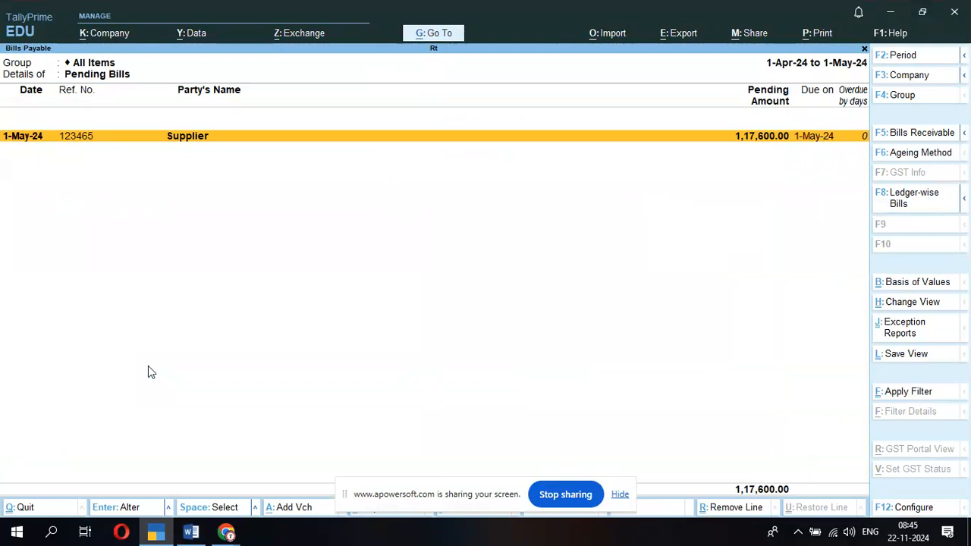
{"action": "key", "text": "Escape"}
{"action": "key", "text": "Return"}
{"action": "key", "text": "Escape"}
{"action": "key", "text": "Escape"}
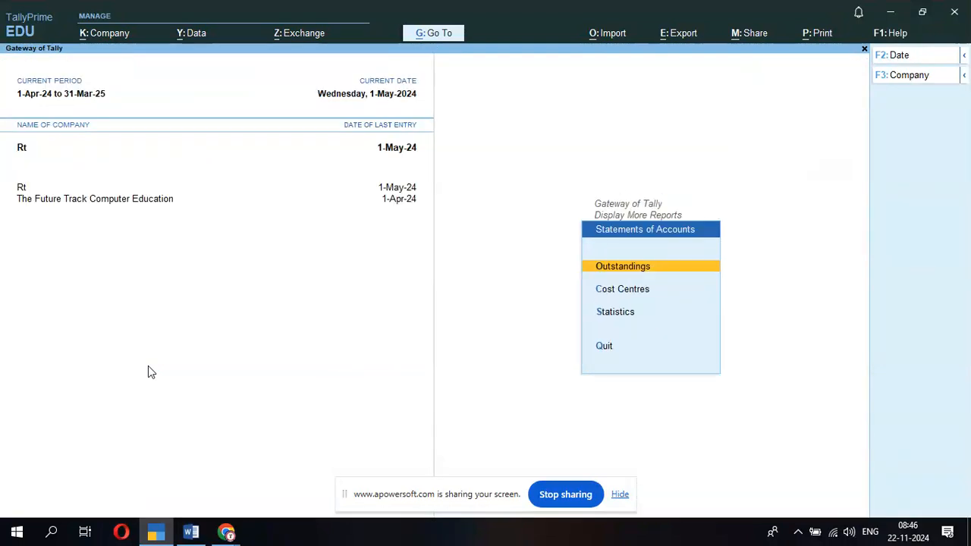
- View the Computer stock item's monthly summary from Inventory Books
{"action": "key", "text": "Escape"}
{"action": "key", "text": "Down"}
{"action": "key", "text": "Return"}
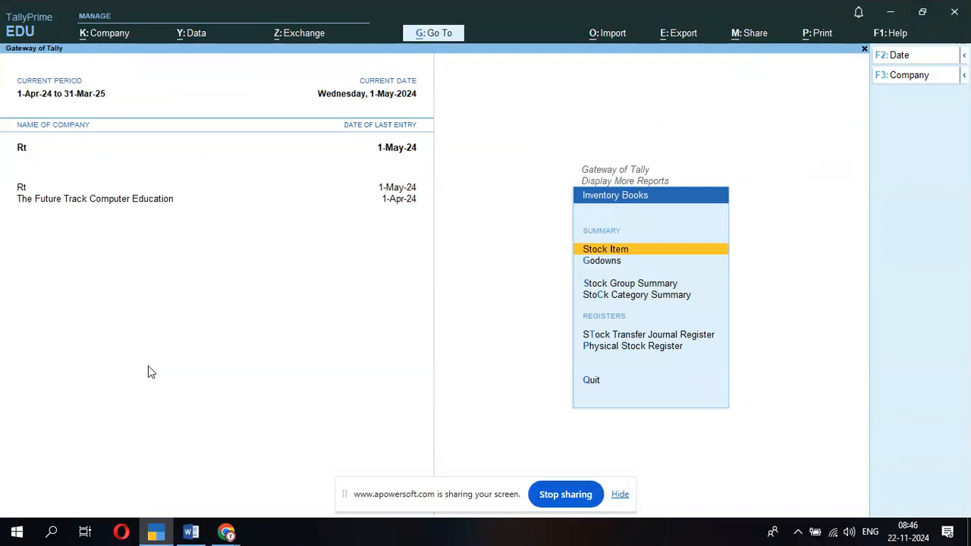
{"action": "key", "text": "Return"}
{"action": "key", "text": "Return"}
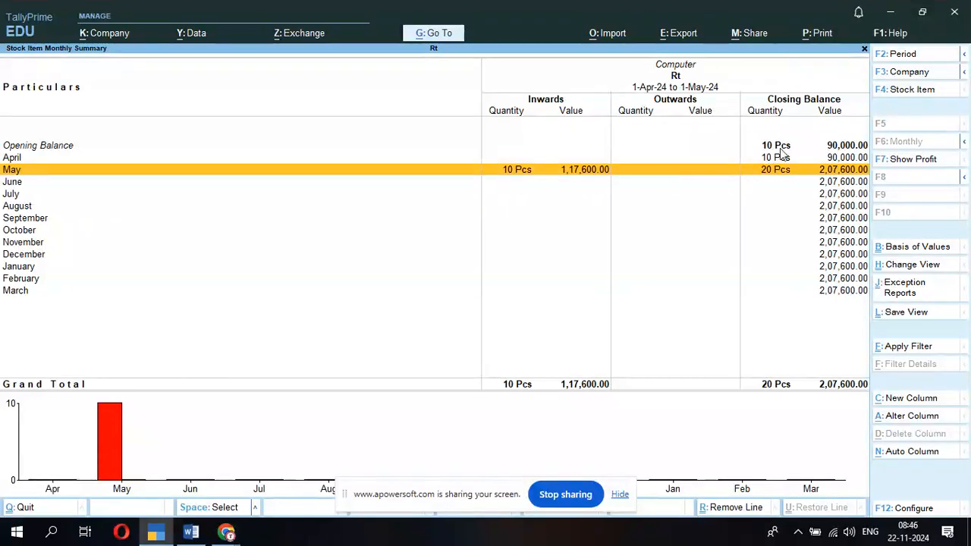
{"action": "key", "text": "Escape"}
{"action": "key", "text": "Escape"}
- Compare the godown summaries for Primary, Patna and Ranchi; Ranchi is empty
{"action": "key", "text": "Down"}
{"action": "key", "text": "Return"}
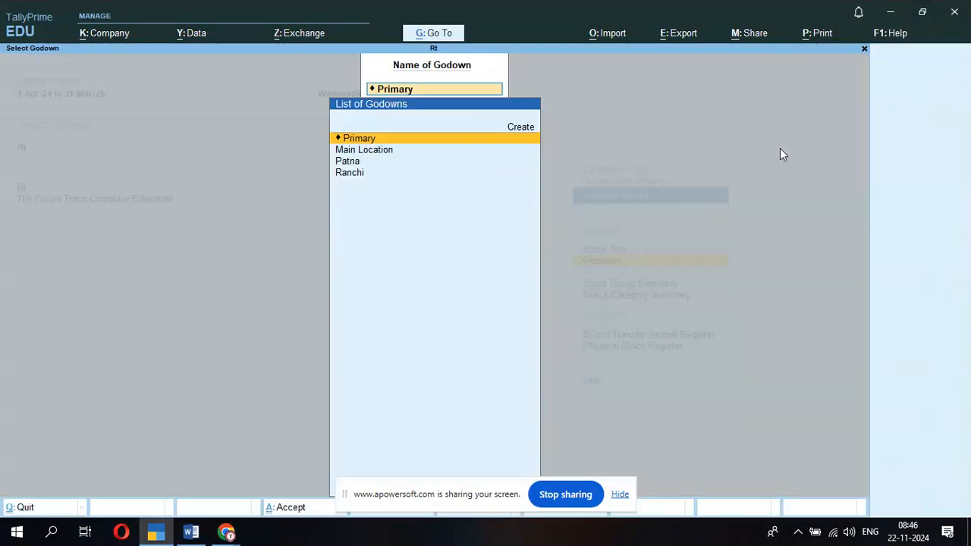
{"action": "key", "text": "Down"}
{"action": "key", "text": "Down"}
{"action": "key", "text": "Up"}
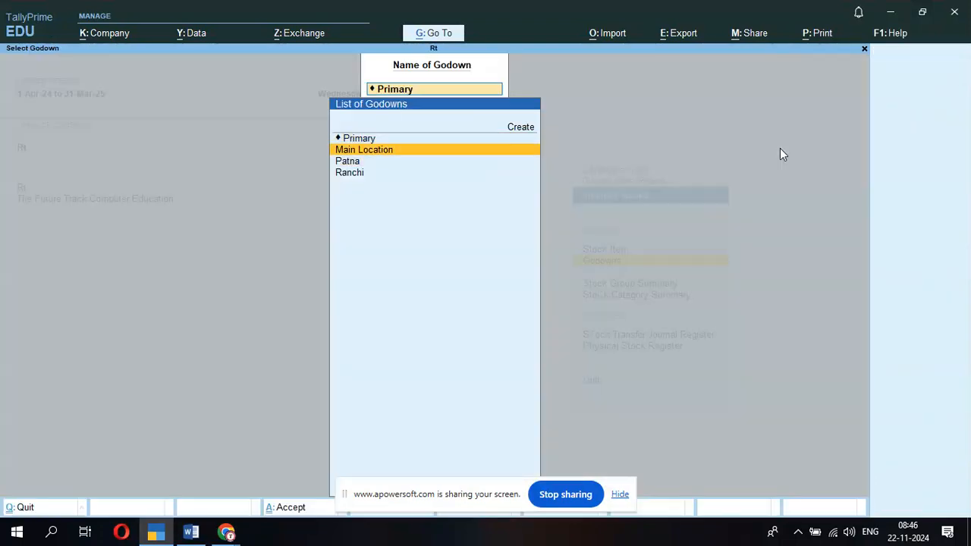
{"action": "key", "text": "Up"}
{"action": "key", "text": "Return"}
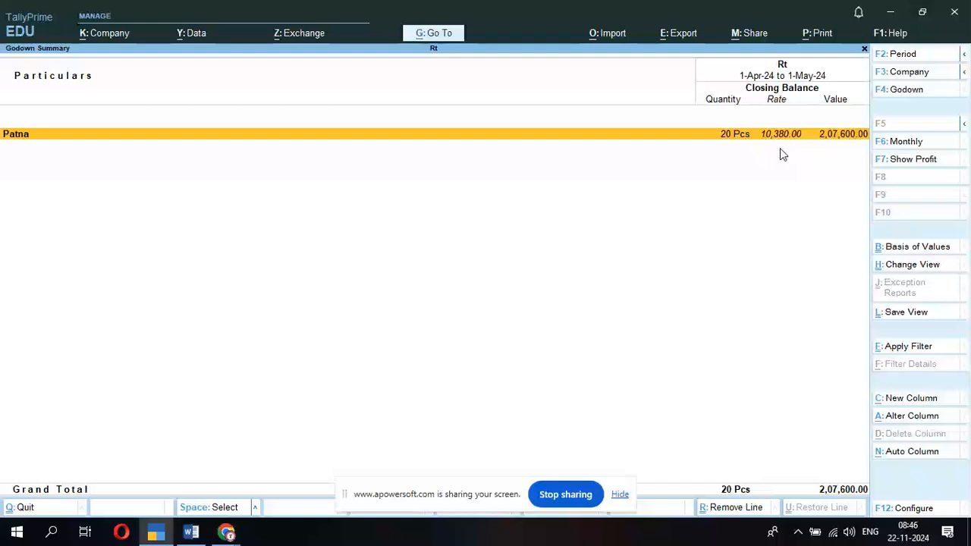
{"action": "key", "text": "F4"}
{"action": "key", "text": "Down"}
{"action": "key", "text": "Down"}
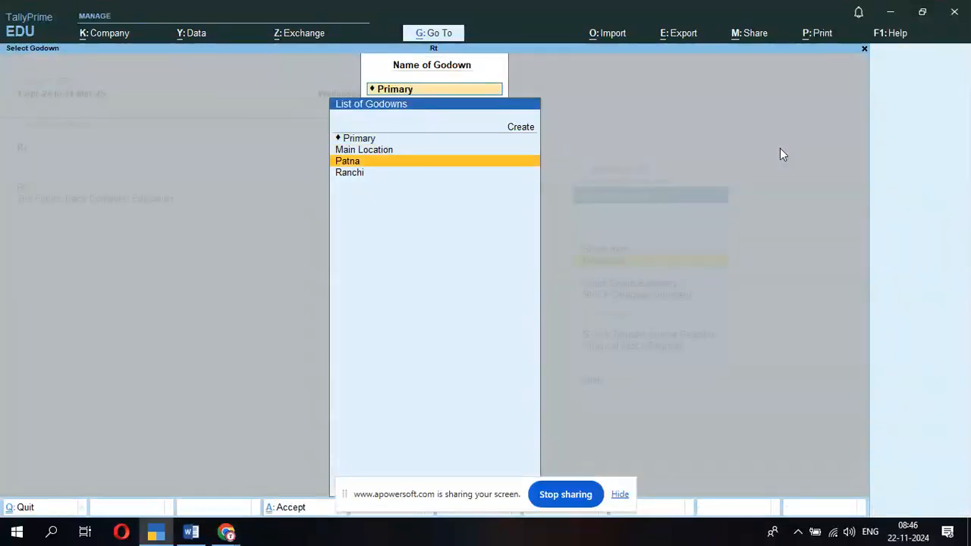
{"action": "key", "text": "Return"}
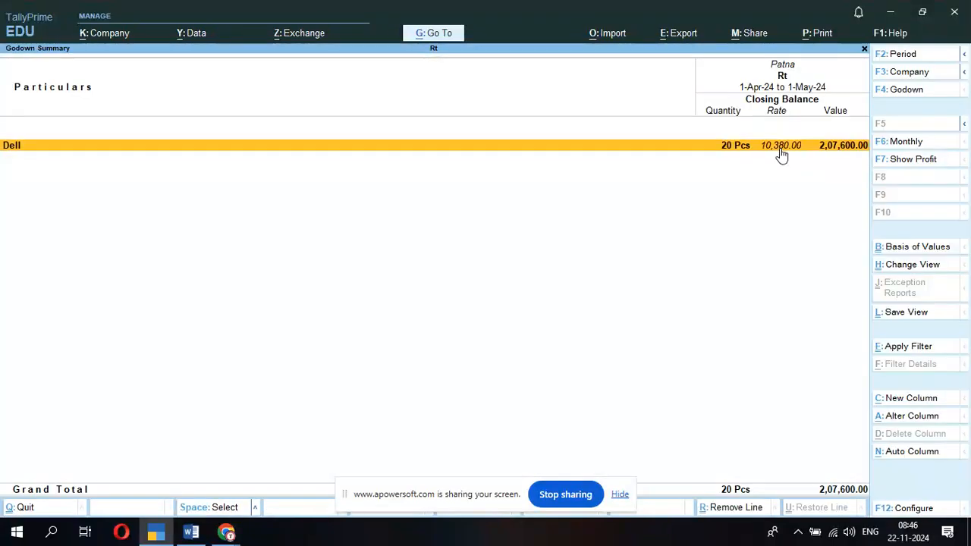
{"action": "key", "text": "Escape"}
{"action": "key", "text": "Down"}
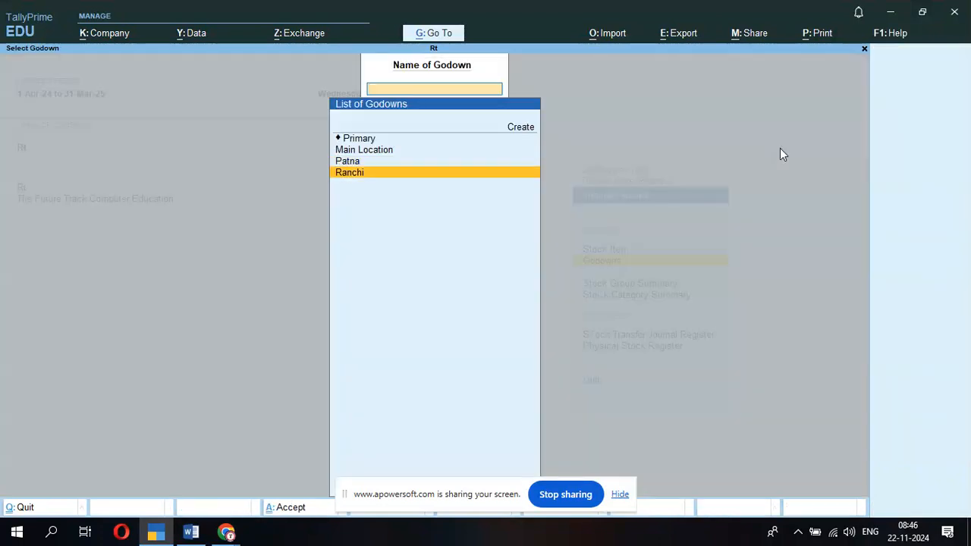
{"action": "key", "text": "Return"}
{"action": "key", "text": "Escape"}
- Drill from Patna's Dell stock into Computer's monthly summary, closing at 20 Pcs, 2,07,600.00
{"action": "key", "text": "Up"}
{"action": "key", "text": "Return"}
{"action": "key", "text": "Return"}
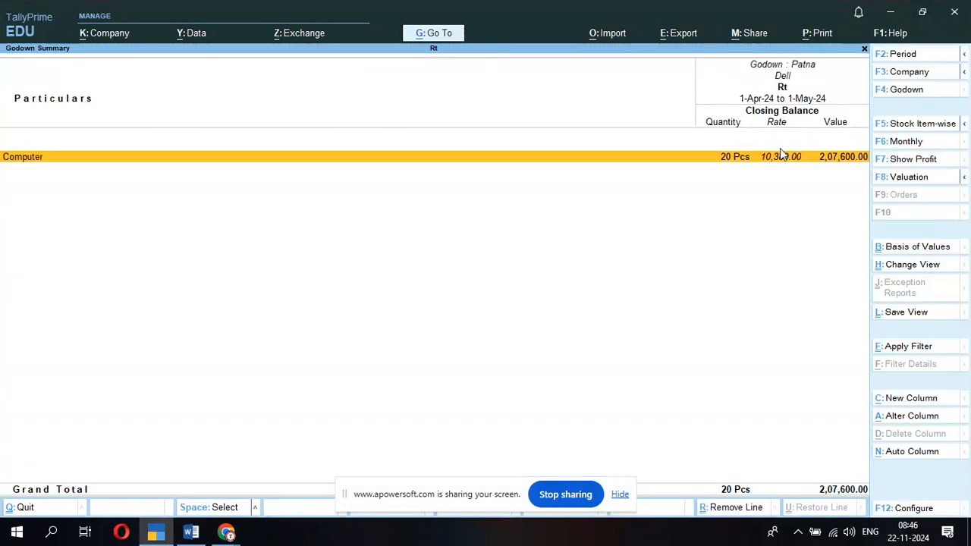
{"action": "key", "text": "Return"}
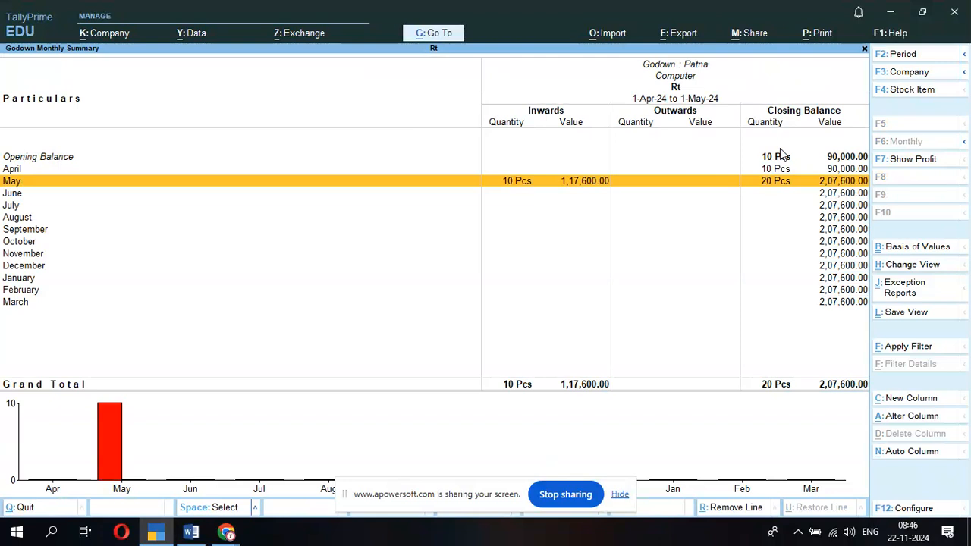
{"action": "key", "text": "Escape"}
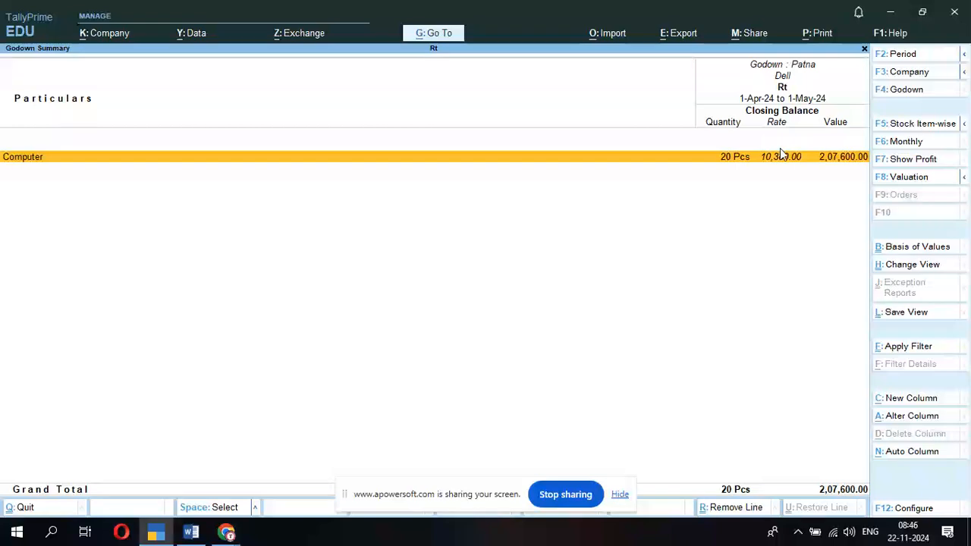
{"action": "key", "text": "Return"}
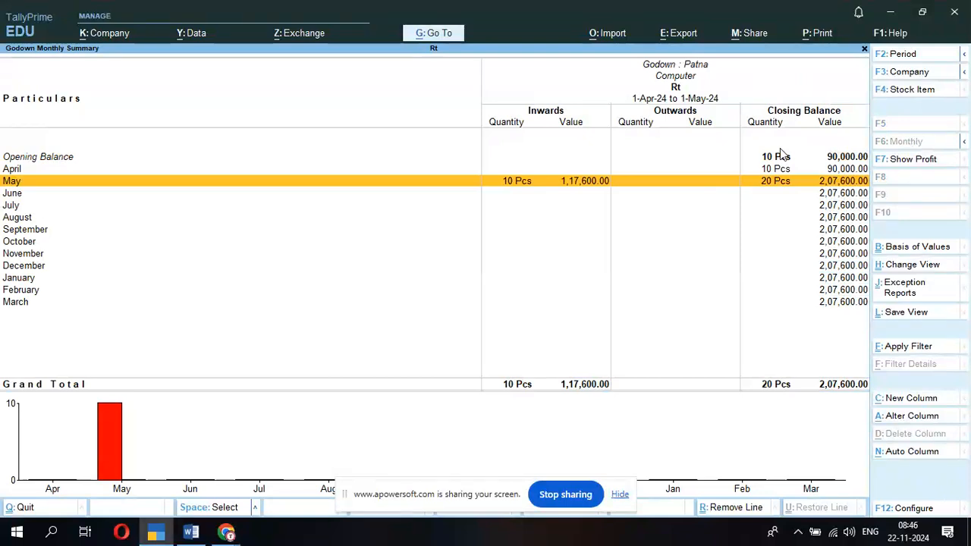
- Print-preview Patna's Computer monthly summary at full width, then back out to the godown list
{"action": "left_click", "coordinate": [822, 33]}
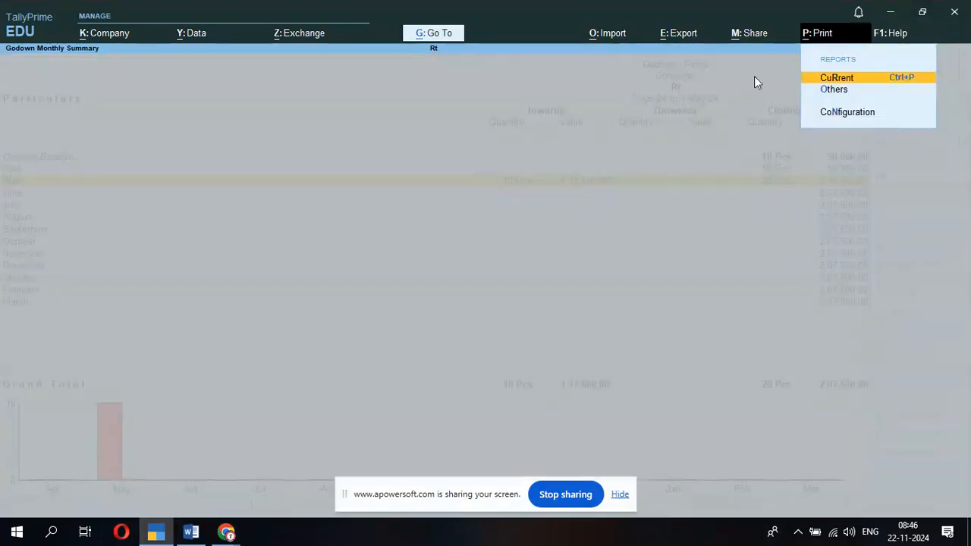
{"action": "left_click", "coordinate": [882, 82]}
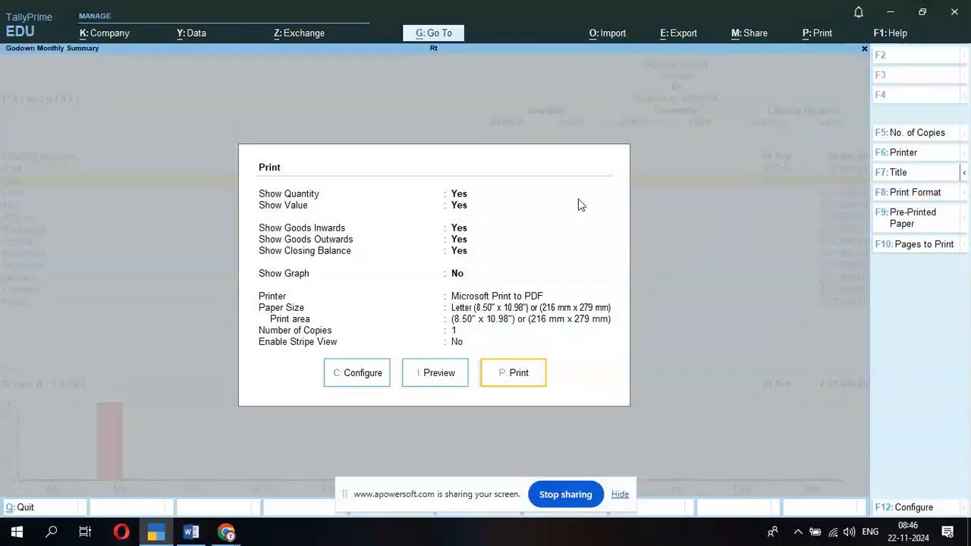
{"action": "left_click", "coordinate": [429, 373]}
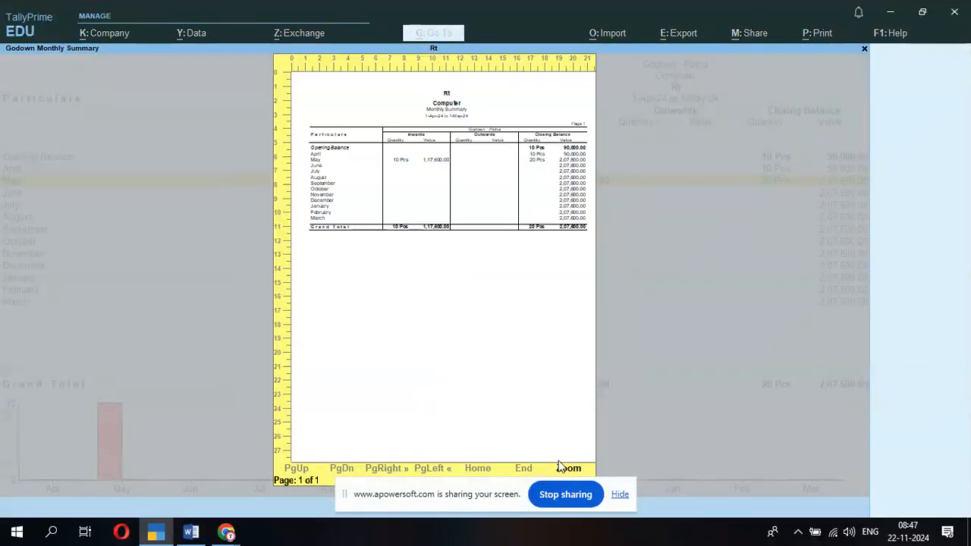
{"action": "left_click", "coordinate": [569, 469]}
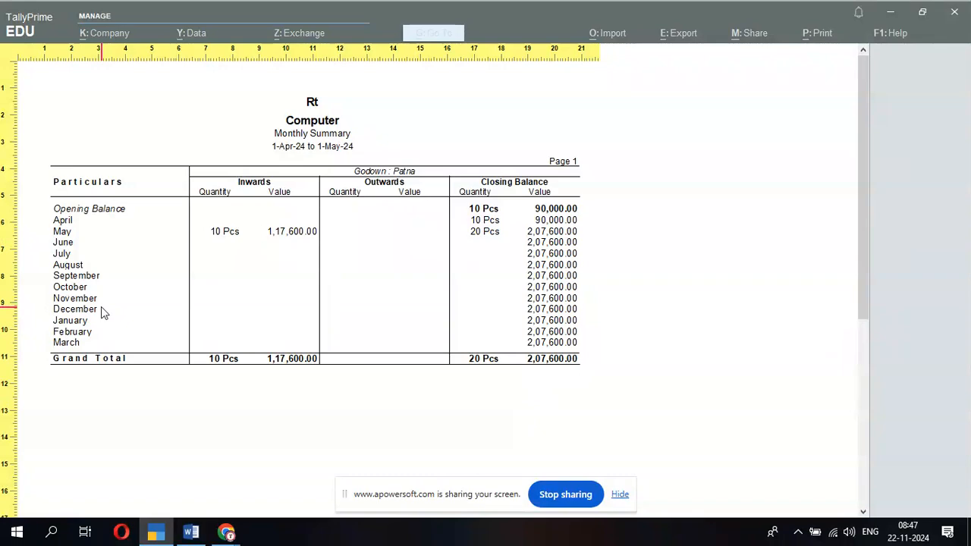
{"action": "key", "text": "Escape"}
{"action": "key", "text": "Escape"}
{"action": "key", "text": "Escape"}
{"action": "key", "text": "Escape"}
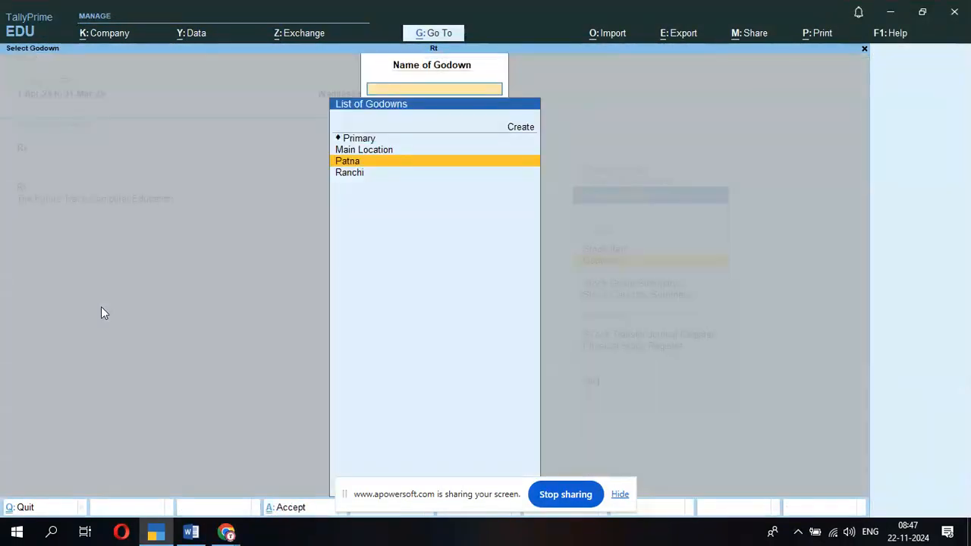
- Change the current date to 1-Nov-2024
{"action": "key", "text": "Escape"}
{"action": "key", "text": "F2"}
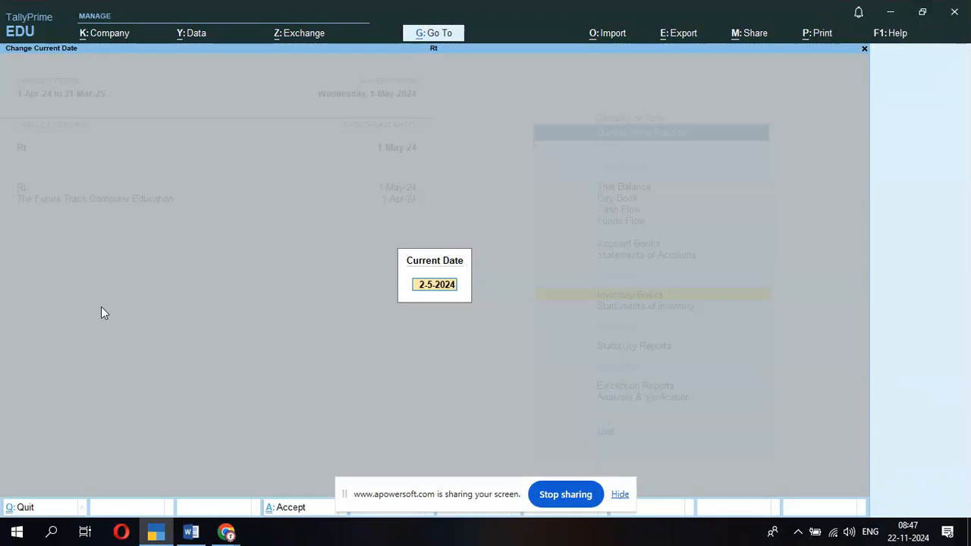
{"action": "type", "text": "1-11"}
{"action": "key", "text": "Return"}
- Start a purchase voucher with supplier invoice 123 and Supplier as the party
{"action": "key", "text": "Escape"}
{"action": "key", "text": "Escape"}
{"action": "key", "text": "Escape"}
{"action": "key", "text": "Down"}
{"action": "key", "text": "Down"}
{"action": "key", "text": "Down"}
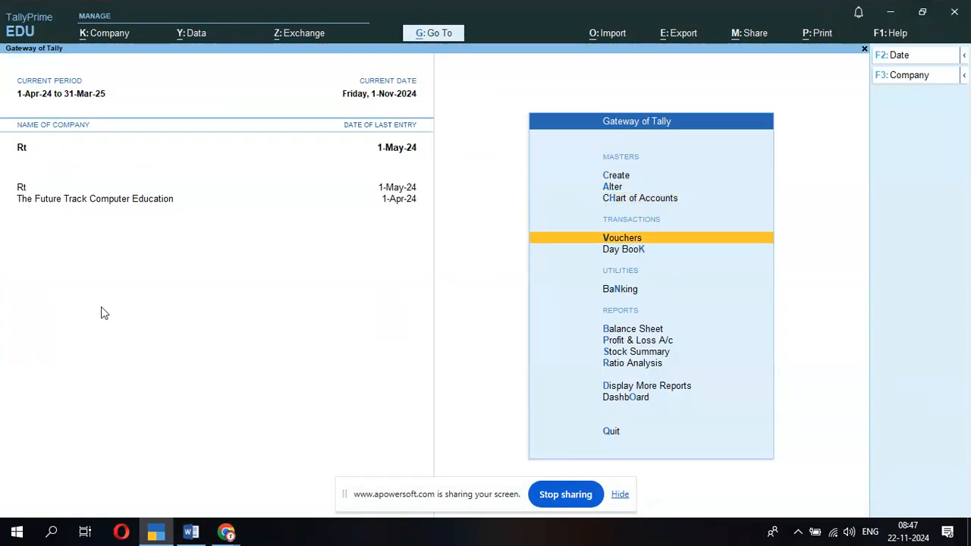
{"action": "key", "text": "Return"}
{"action": "key", "text": "Return"}
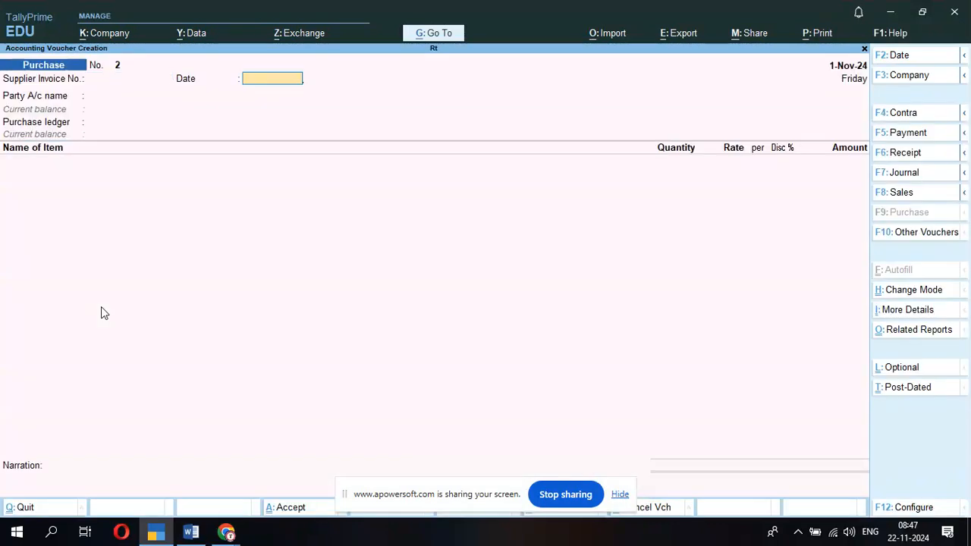
{"action": "key", "text": "BackSpace"}
{"action": "type", "text": "123"}
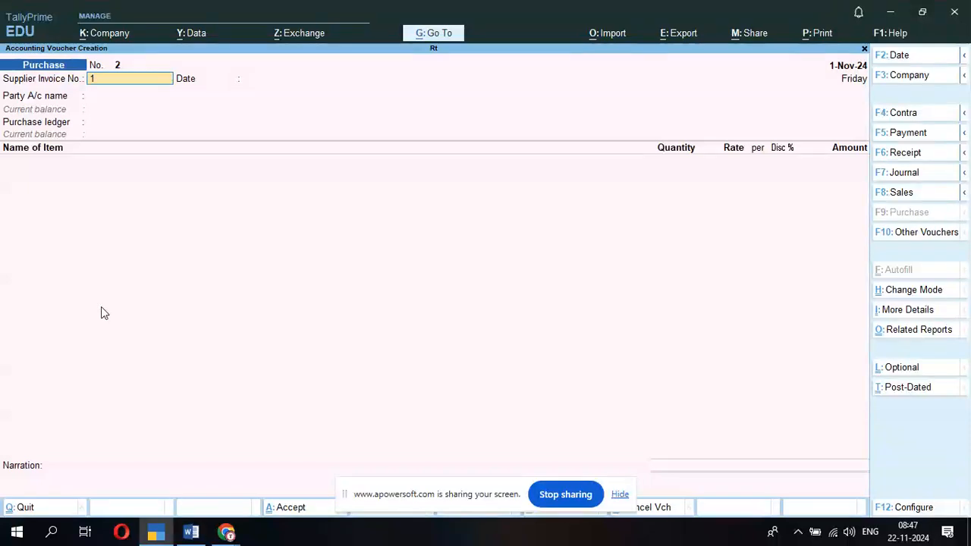
{"action": "key", "text": "Return"}
{"action": "key", "text": "Return"}
{"action": "key", "text": "Down"}
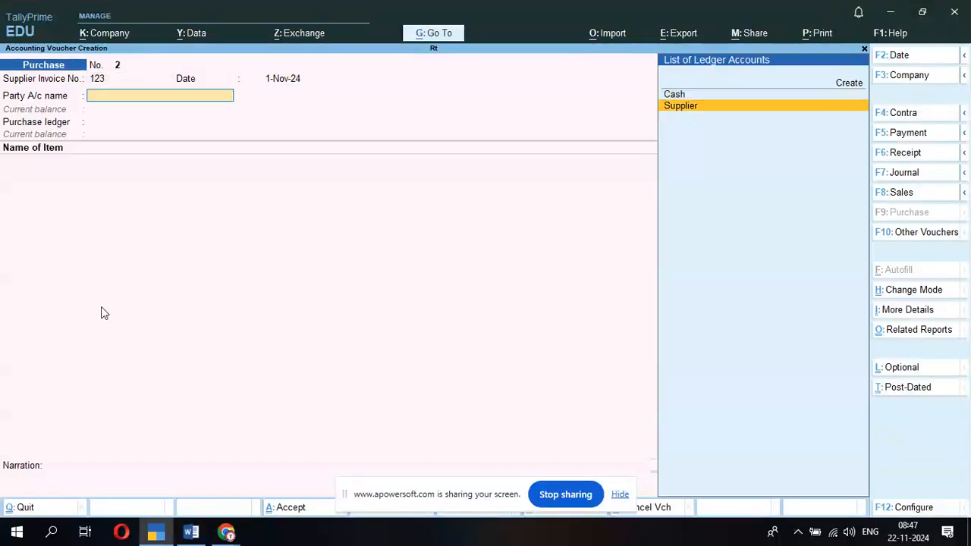
{"action": "key", "text": "Return"}
{"action": "key", "text": "ctrl+a"}
{"action": "key", "text": "Return"}
{"action": "key", "text": "Return"}
{"action": "key", "text": "Return"}
{"action": "key", "text": "Return"}
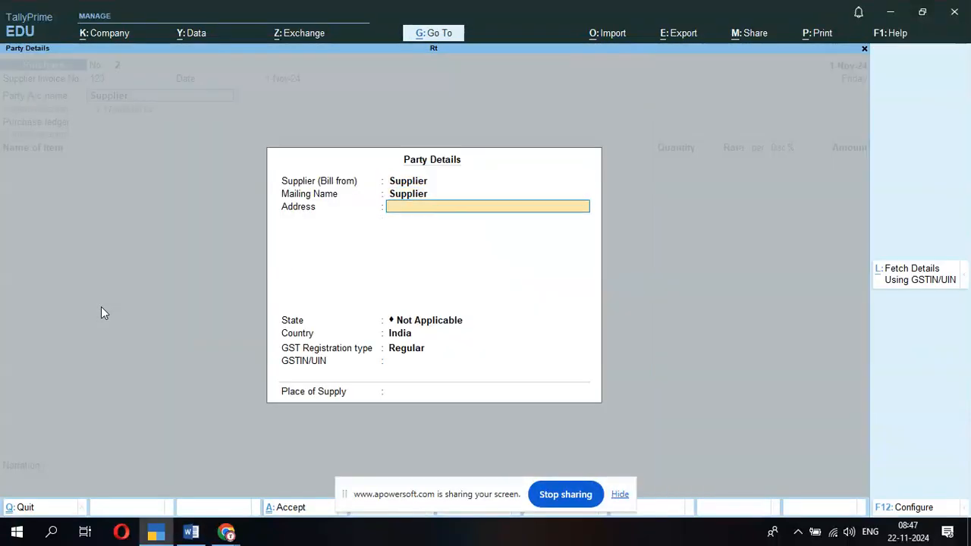
{"action": "key", "text": "Return"}
{"action": "key", "text": "Return"}
{"action": "key", "text": "Return"}
{"action": "key", "text": "Return"}
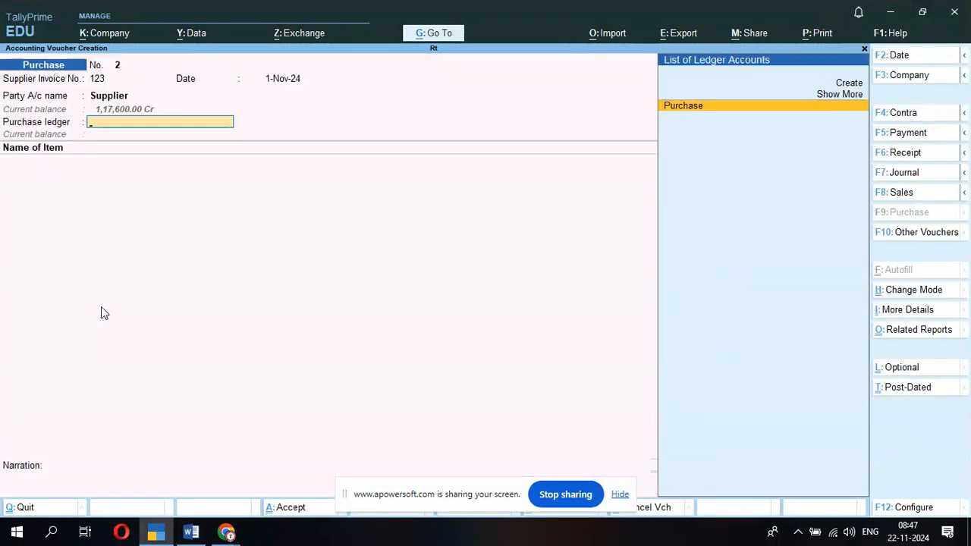
- On the Purchase ledger, add 10 Pcs of Computer into Ranchi godown at 90,000
{"action": "key", "text": "Return"}
{"action": "key", "text": "Down"}
{"action": "key", "text": "Return"}
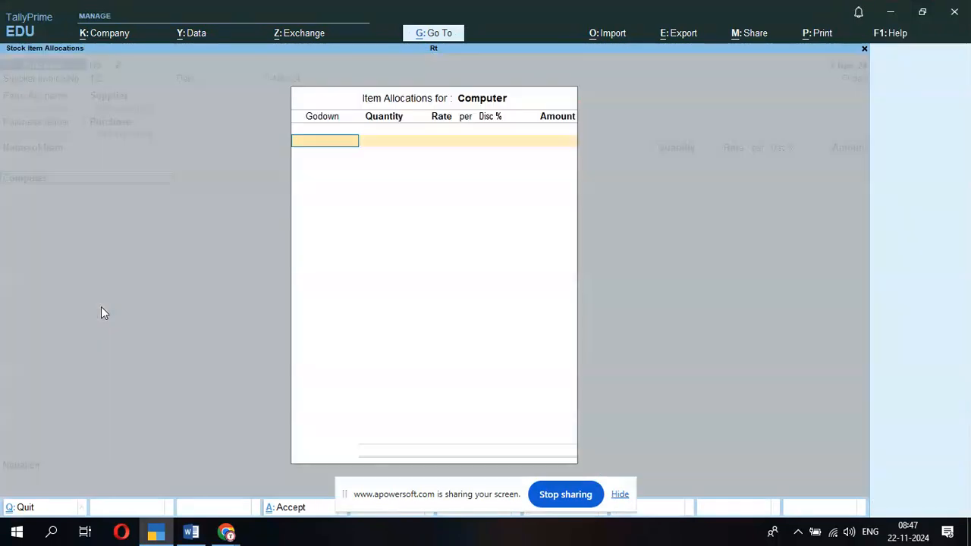
{"action": "key", "text": "Down"}
{"action": "key", "text": "Down"}
{"action": "key", "text": "Down"}
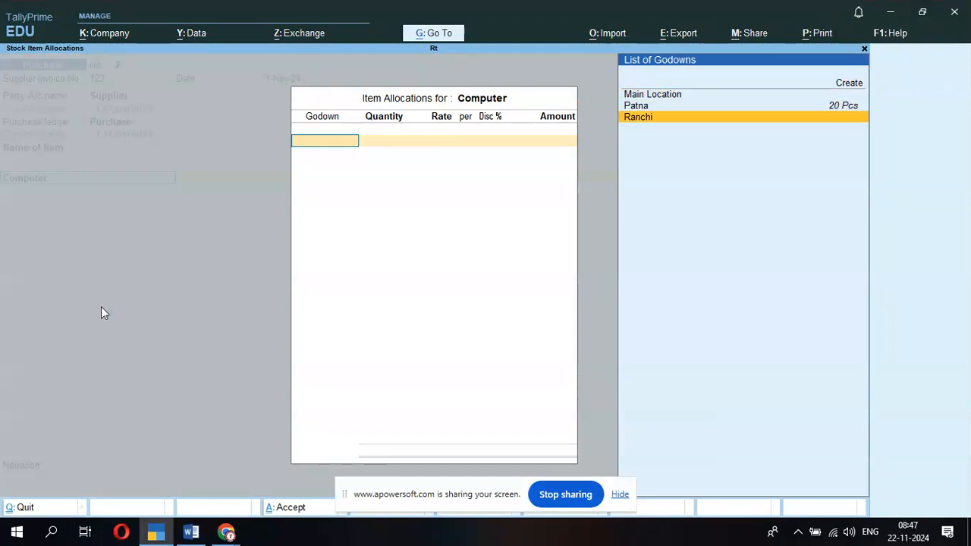
{"action": "key", "text": "Return"}
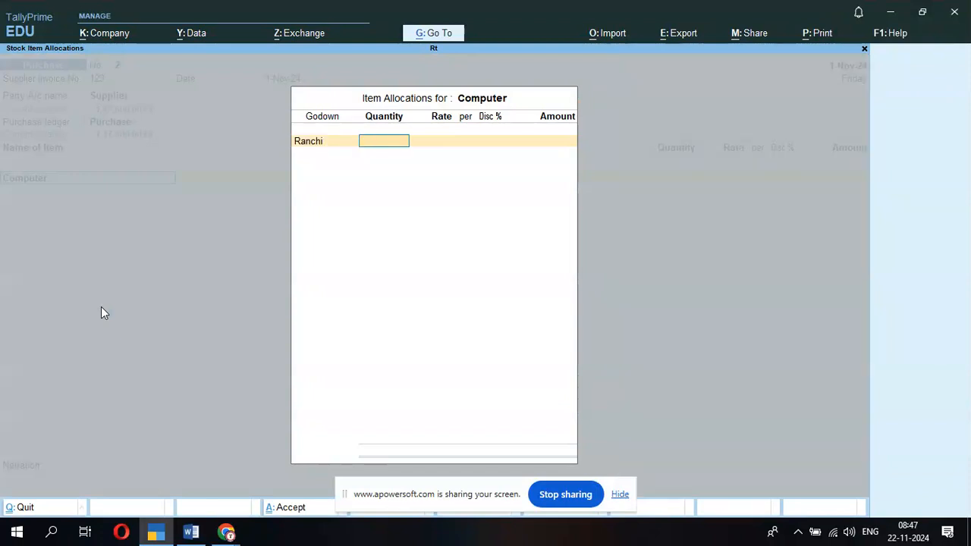
{"action": "type", "text": "10"}
{"action": "key", "text": "Return"}
{"action": "type", "text": "90,000"}
{"action": "key", "text": "Return"}
{"action": "key", "text": "Return"}
{"action": "key", "text": "Return"}
{"action": "key", "text": "Return"}
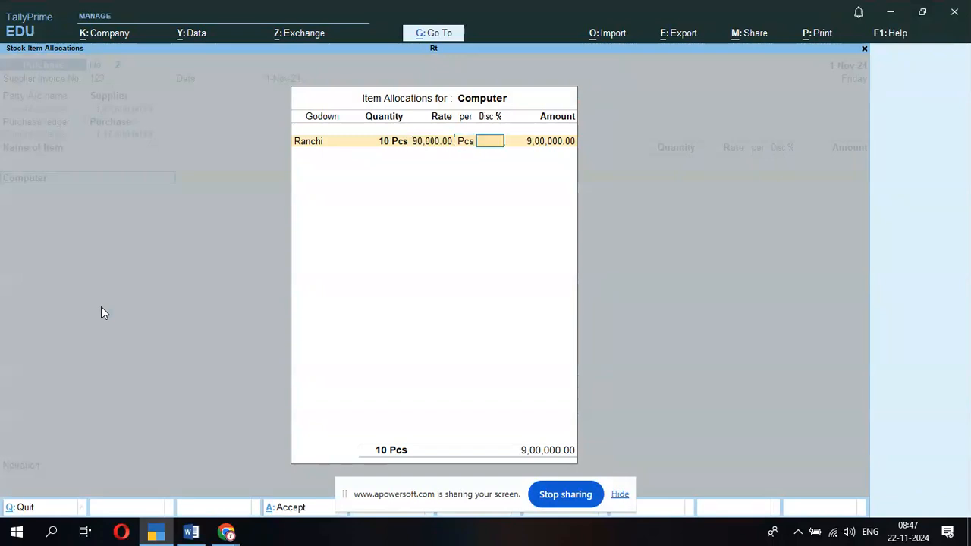
{"action": "key", "text": "ctrl+a"}
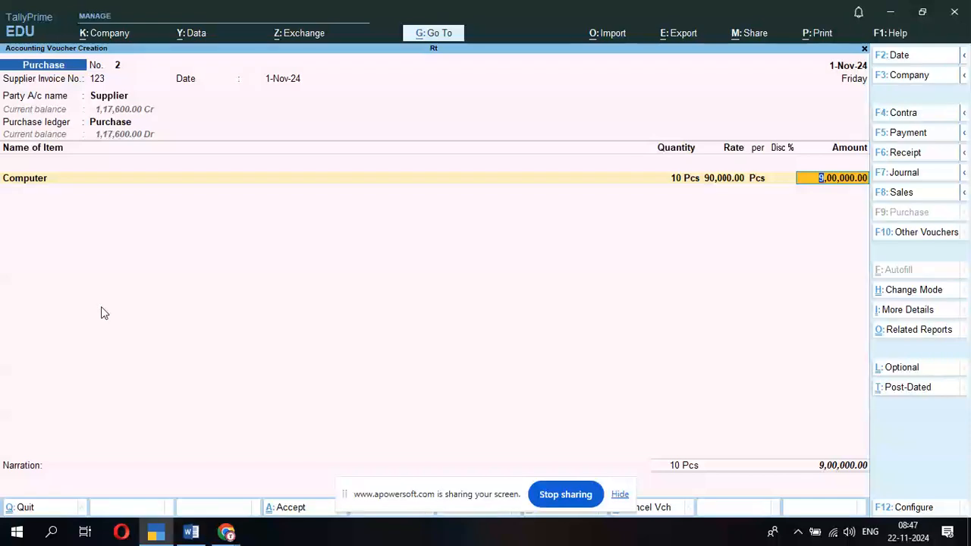
- Save the purchase voucher and show the all-godowns stock summary in detailed view
{"action": "key", "text": "Escape"}
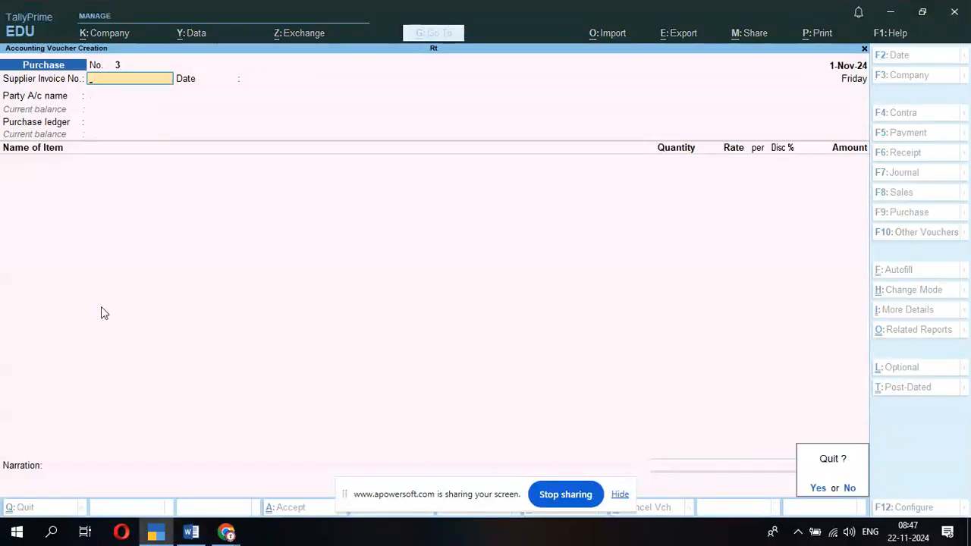
{"action": "key", "text": "y"}
{"action": "key", "text": "Down"}
{"action": "key", "text": "Down"}
{"action": "key", "text": "Down"}
{"action": "key", "text": "Down"}
{"action": "key", "text": "Down"}
{"action": "key", "text": "Down"}
{"action": "key", "text": "Down"}
{"action": "key", "text": "Down"}
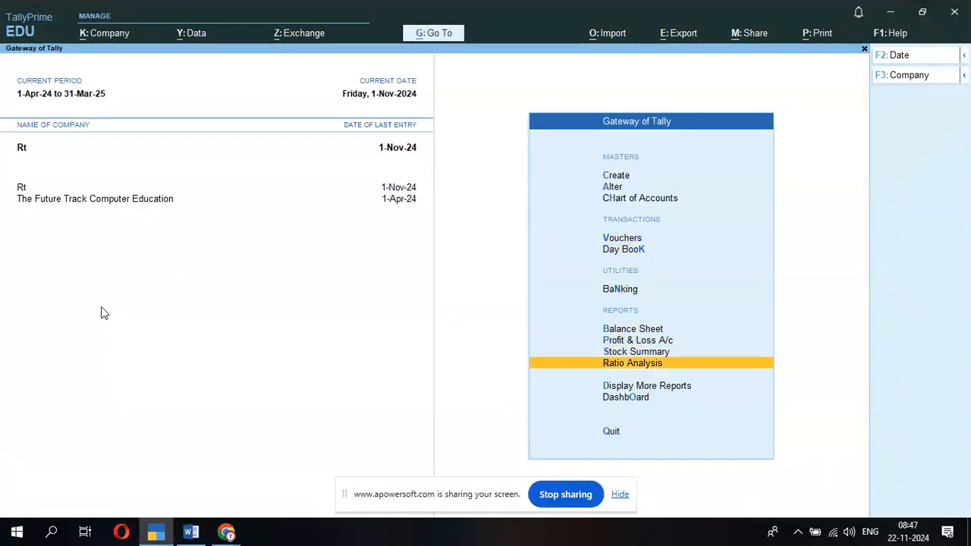
{"action": "key", "text": "Up"}
{"action": "key", "text": "Return"}
{"action": "key", "text": "Down"}
{"action": "key", "text": "Down"}
{"action": "key", "text": "Down"}
{"action": "key", "text": "Down"}
{"action": "key", "text": "Down"}
{"action": "key", "text": "Down"}
{"action": "key", "text": "Down"}
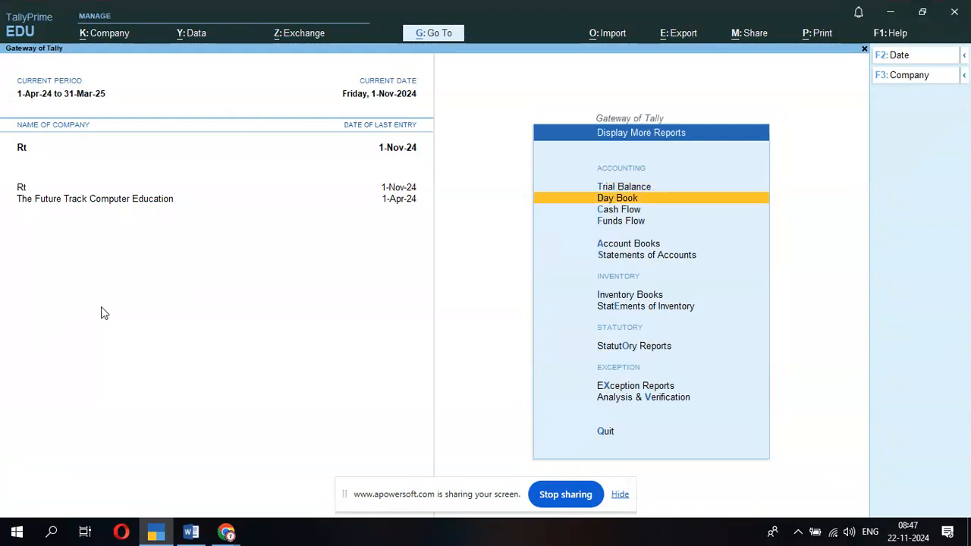
{"action": "key", "text": "Up"}
{"action": "key", "text": "Return"}
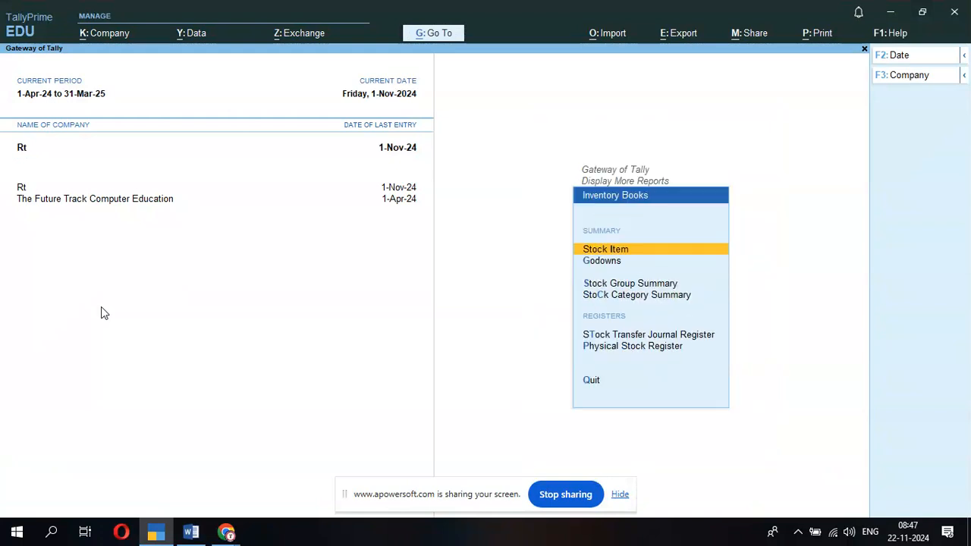
{"action": "key", "text": "Down"}
{"action": "key", "text": "Return"}
{"action": "key", "text": "Return"}
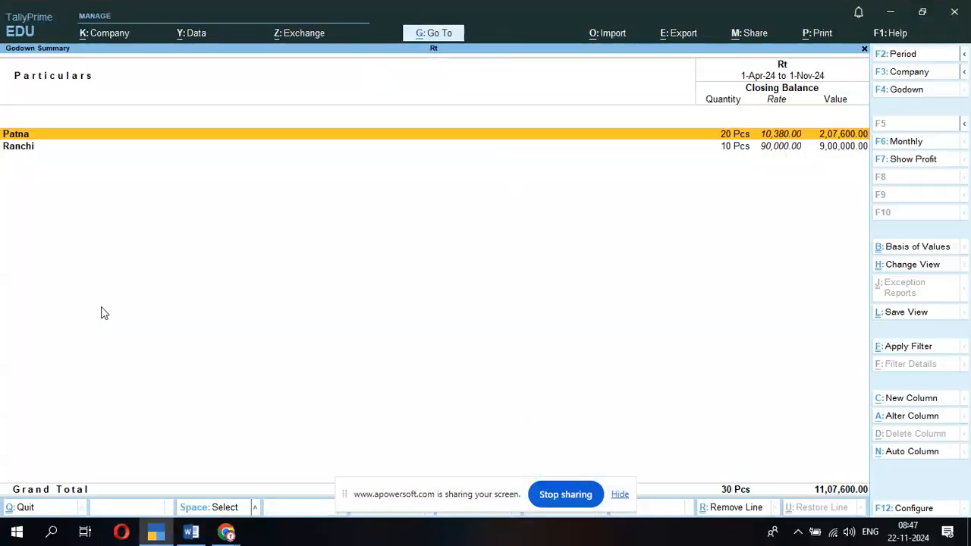
{"action": "key", "text": "alt+f5"}
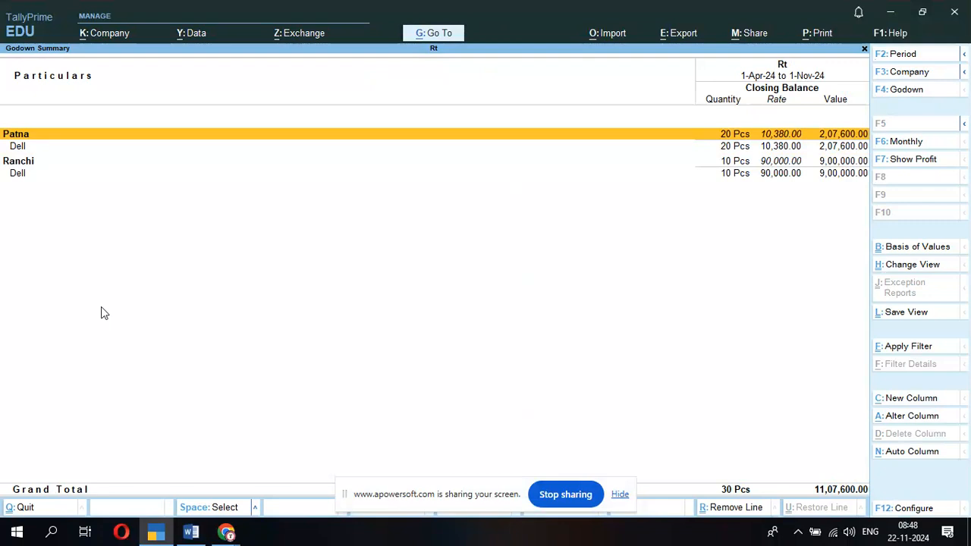
- Drill into Patna's Dell stock (Computer 20 Pcs, 2,07,600.00) and check print settings without printing
{"action": "key", "text": "Return"}
{"action": "key", "text": "Return"}
{"action": "key", "text": "Return"}
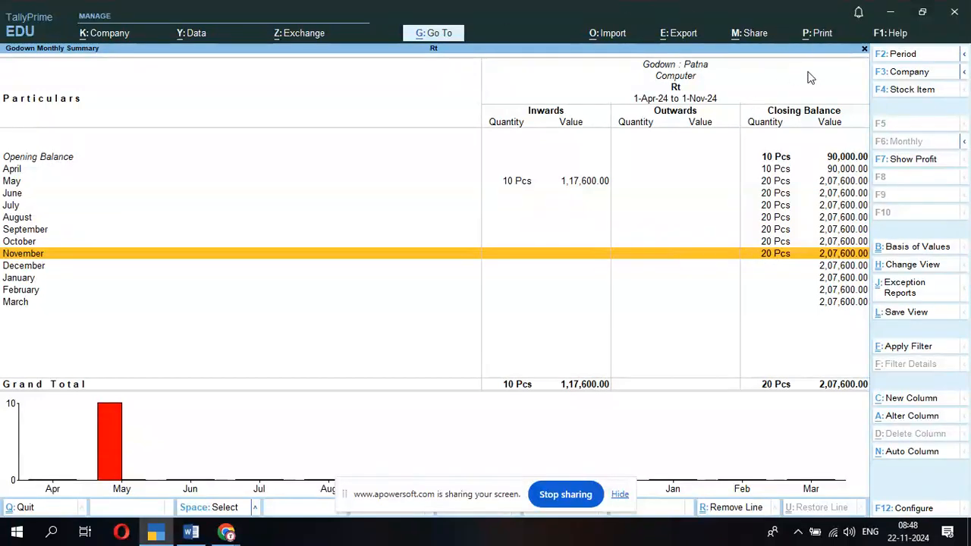
{"action": "left_click", "coordinate": [822, 34]}
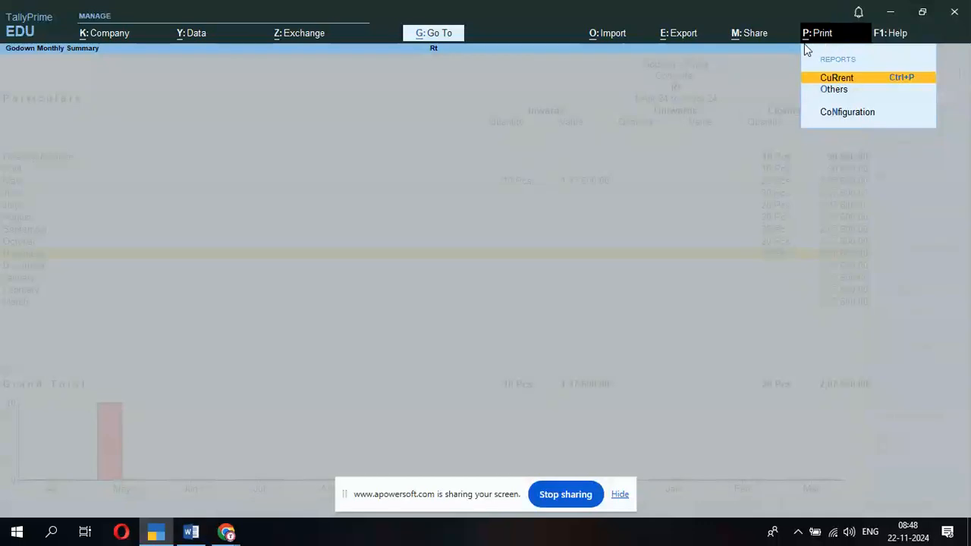
{"action": "left_click", "coordinate": [859, 78]}
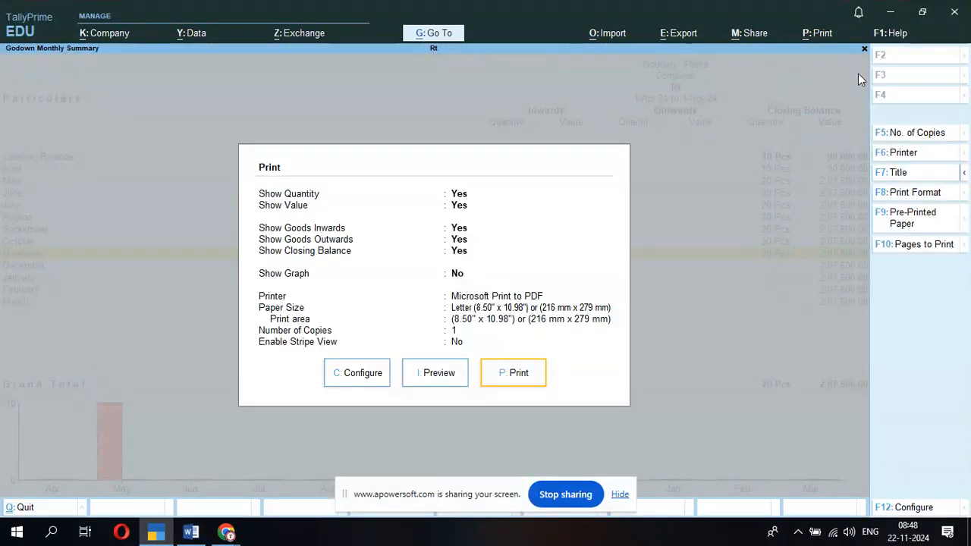
{"action": "key", "text": "Escape"}
{"action": "key", "text": "Escape"}
{"action": "key", "text": "Escape"}
{"action": "key", "text": "Escape"}
{"action": "key", "text": "Escape"}
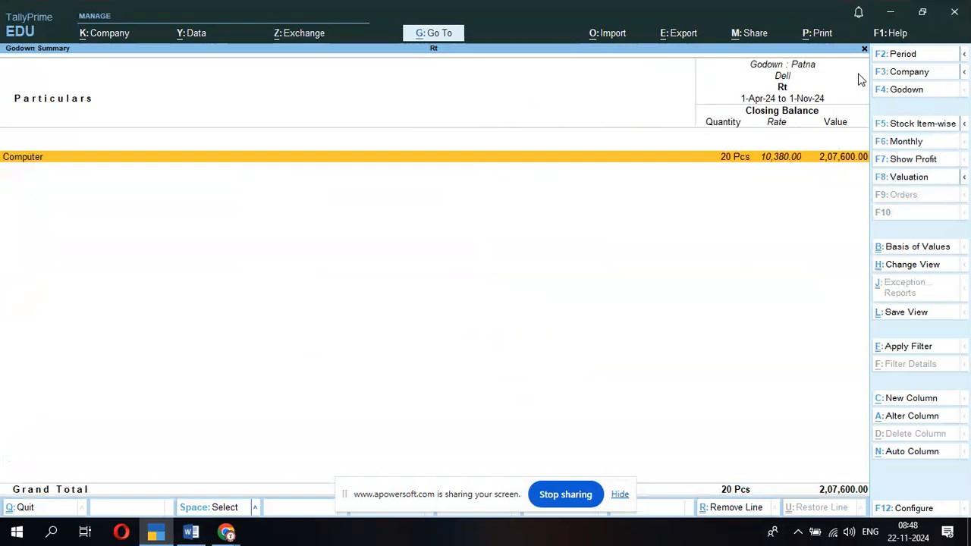
- Begin a Sales voucher with Supplier as party, then discard it and return to the Gateway
{"action": "key", "text": "Escape"}
{"action": "key", "text": "Escape"}
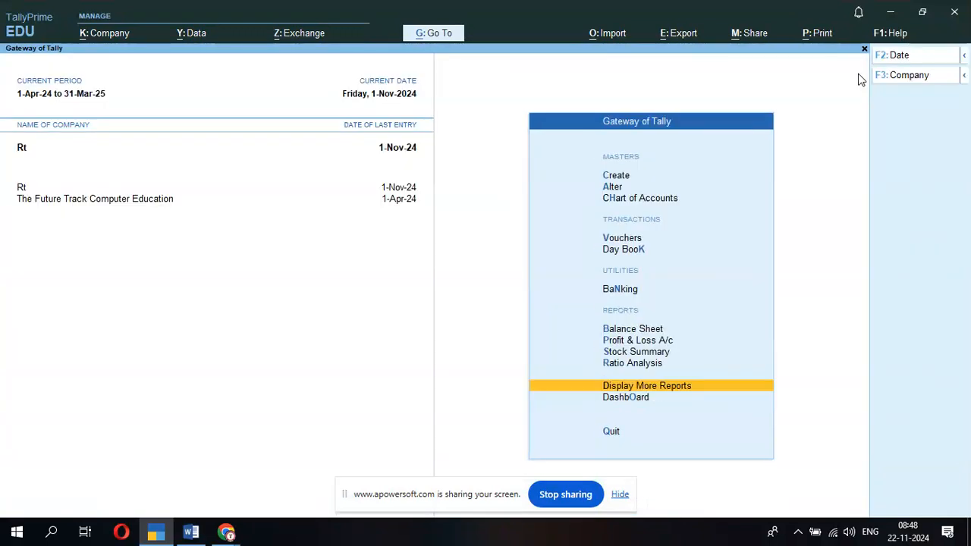
{"action": "key", "text": "Escape"}
{"action": "key", "text": "Escape"}
{"action": "key", "text": "Down"}
{"action": "key", "text": "Down"}
{"action": "key", "text": "Down"}
{"action": "key", "text": "Return"}
{"action": "key", "text": "F8"}
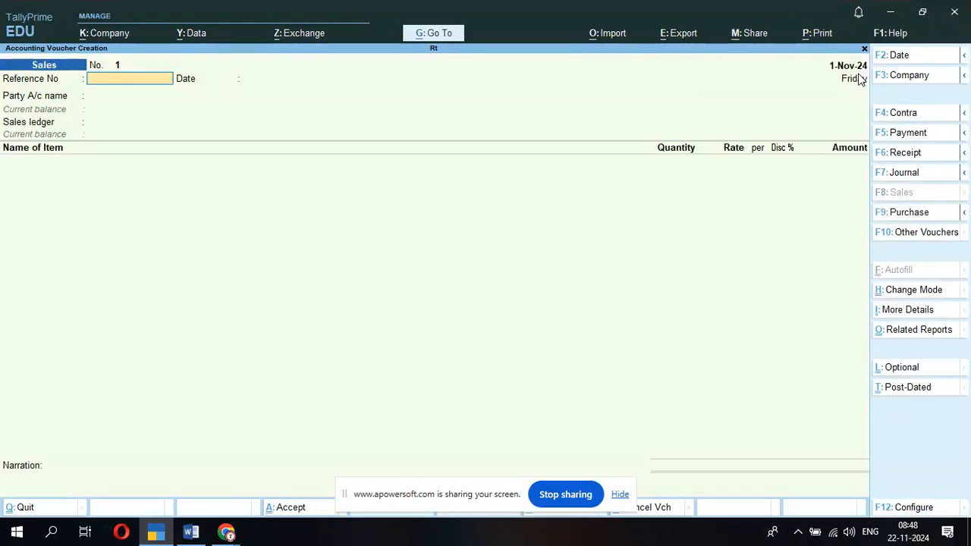
{"action": "key", "text": "Return"}
{"action": "key", "text": "Return"}
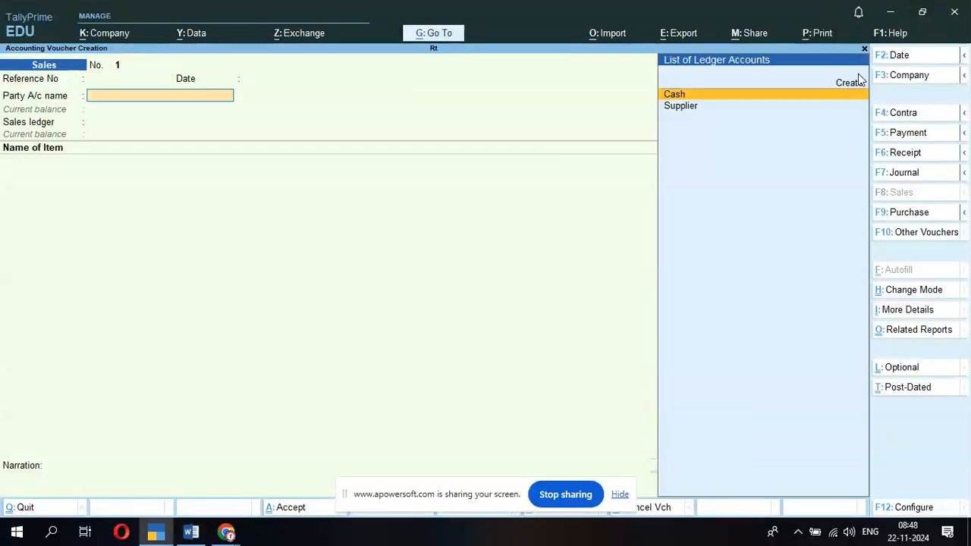
{"action": "key", "text": "Down"}
{"action": "key", "text": "Return"}
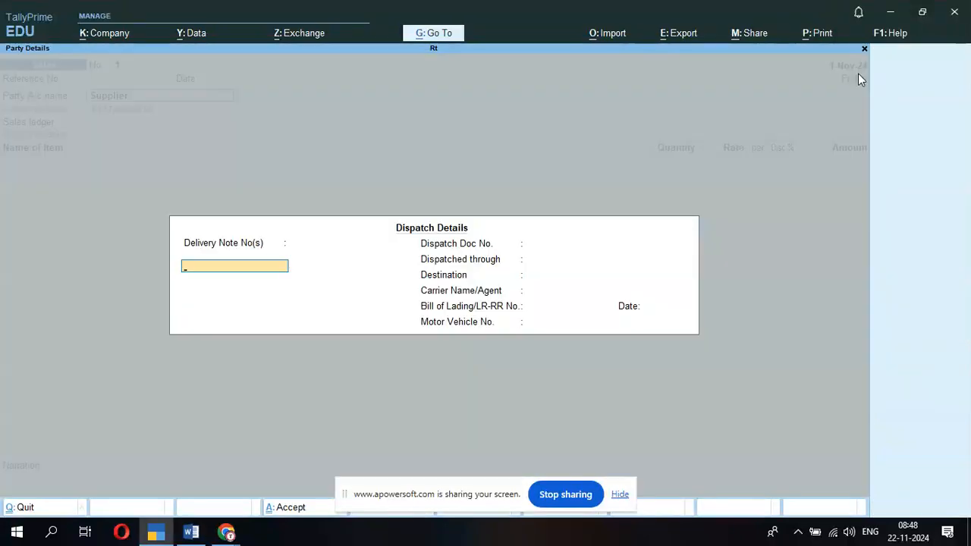
{"action": "key", "text": "Escape"}
{"action": "key", "text": "Escape"}
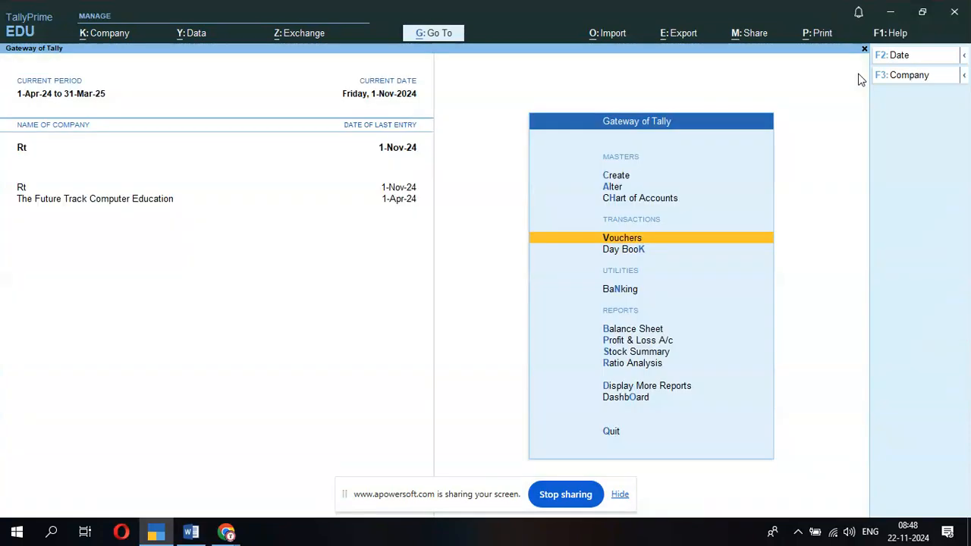
- Create a ledger named Sale under Sales Accounts
{"action": "key", "text": "Up"}
{"action": "key", "text": "Up"}
{"action": "key", "text": "Up"}
{"action": "key", "text": "Return"}
{"action": "key", "text": "Down"}
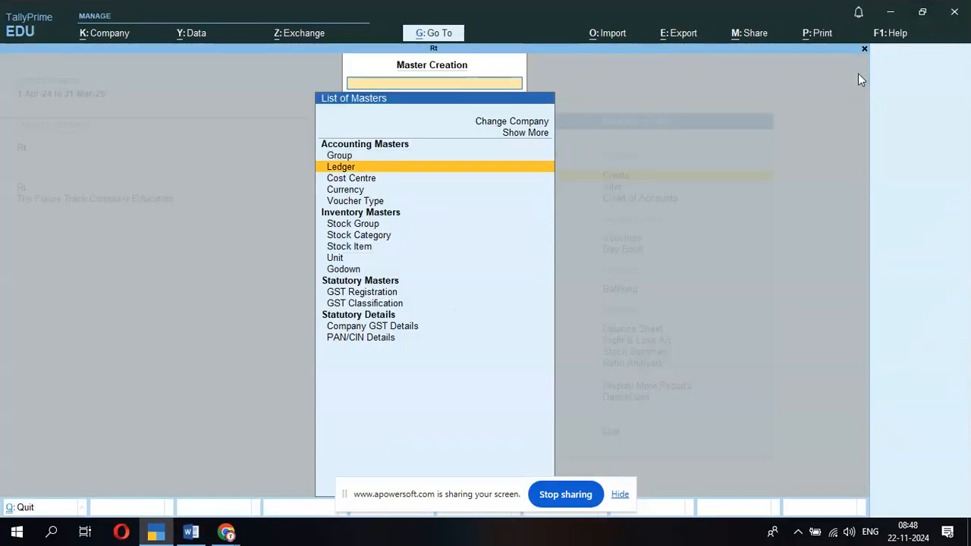
{"action": "key", "text": "Return"}
{"action": "type", "text": "Sale"}
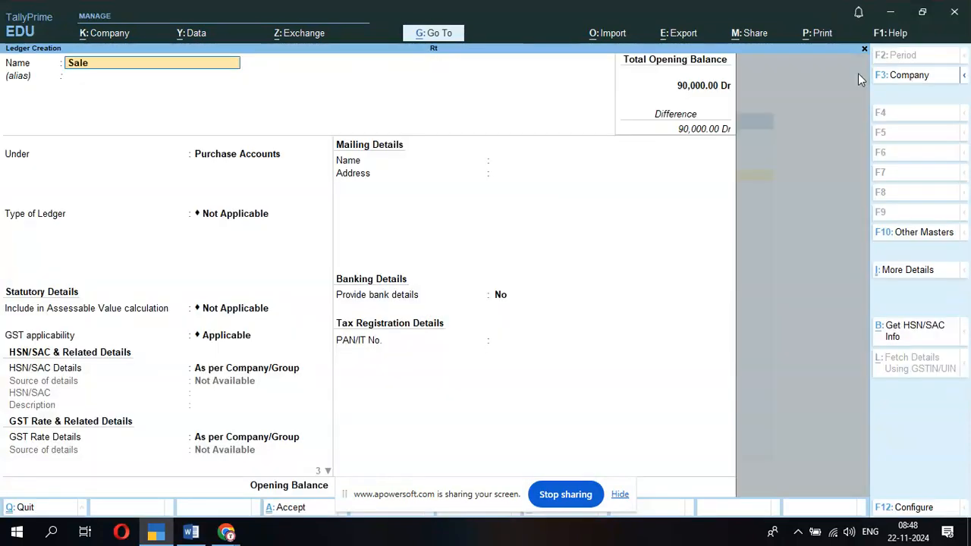
{"action": "key", "text": "Return"}
{"action": "type", "text": "s"}
{"action": "key", "text": "Return"}
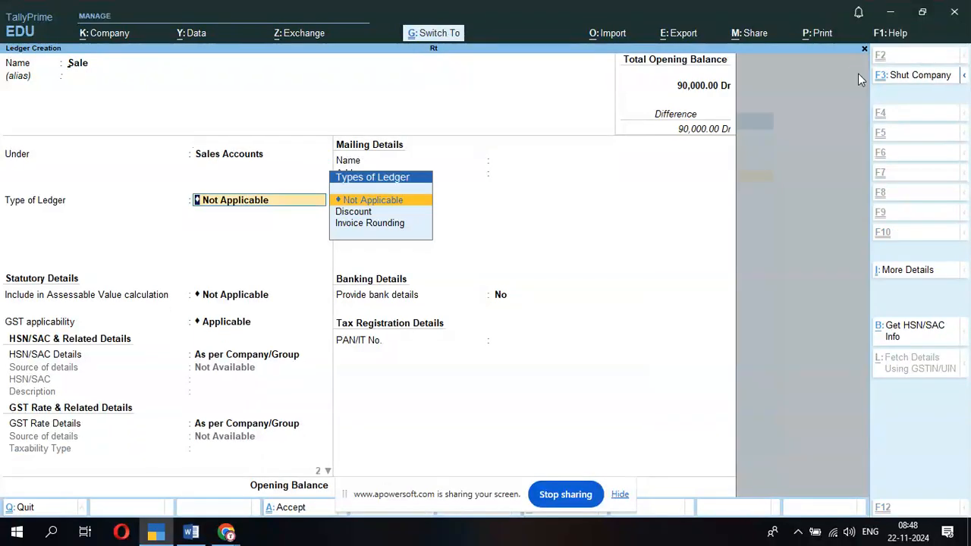
{"action": "key", "text": "ctrl+a"}
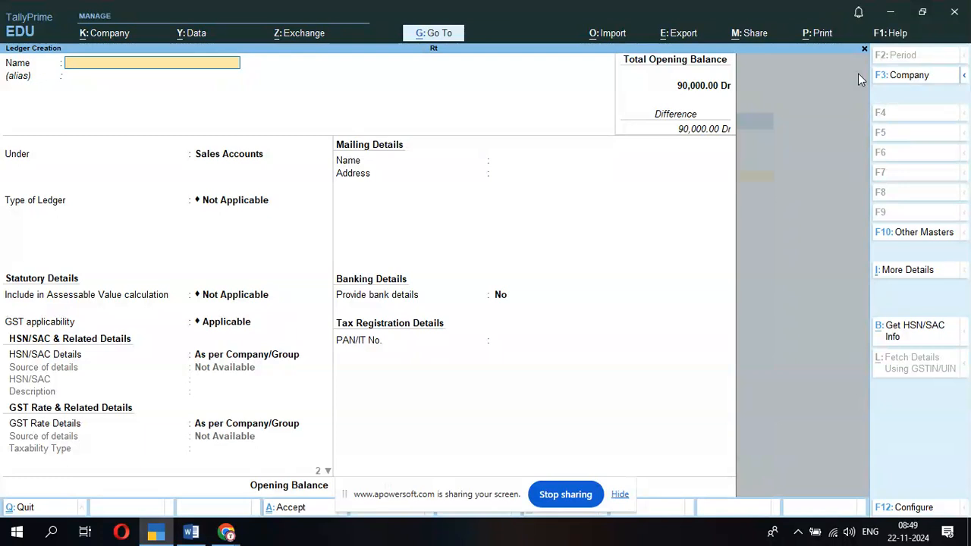
- Create the customer's ledger under Sundry Debtors with their address and state Jharkhand
{"action": "key", "text": "Return"}
{"action": "type", "text": "S"}
{"action": "key", "text": "Down"}
{"action": "key", "text": "Down"}
{"action": "key", "text": "Down"}
{"action": "key", "text": "Down"}
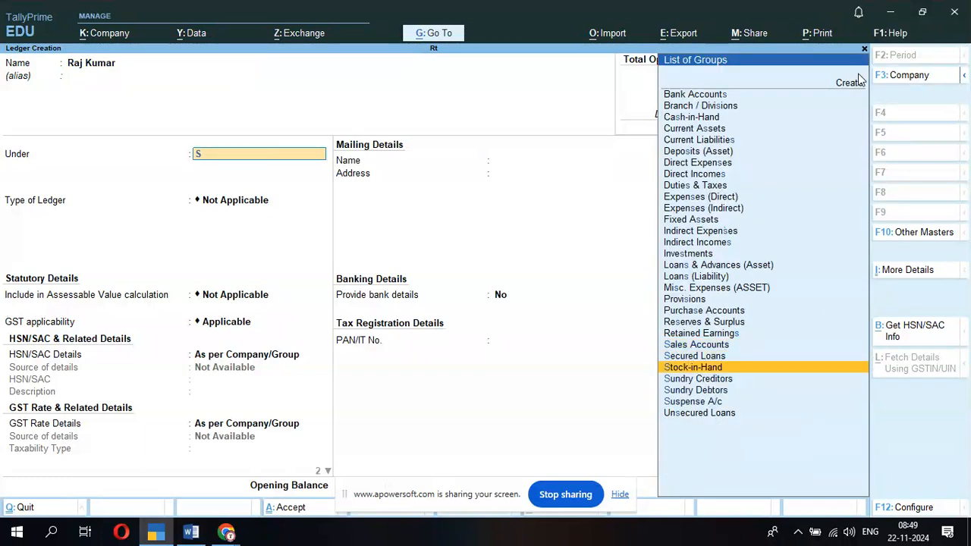
{"action": "key", "text": "Return"}
{"action": "key", "text": "Return"}
{"action": "key", "text": "Return"}
{"action": "key", "text": "Return"}
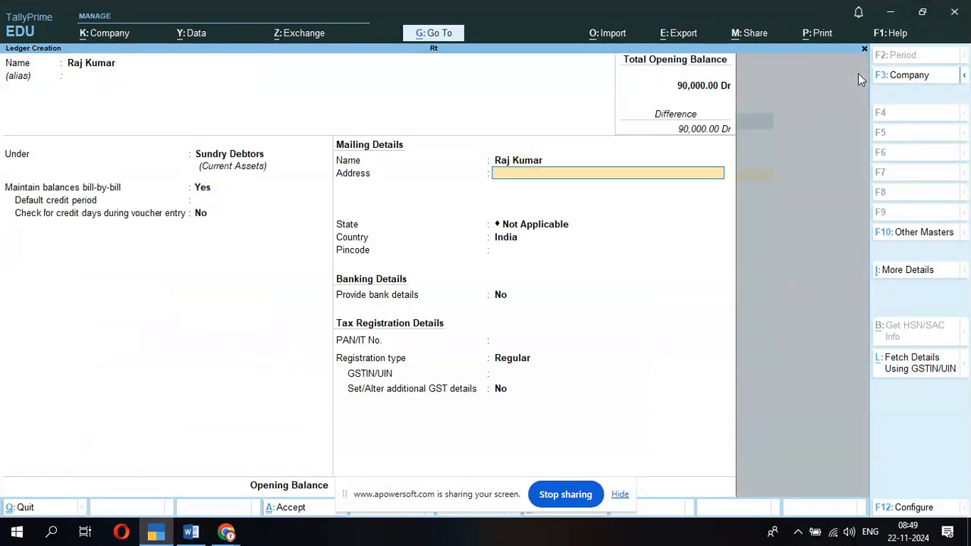
{"action": "type", "text": "Hirapur Dhanbad"}
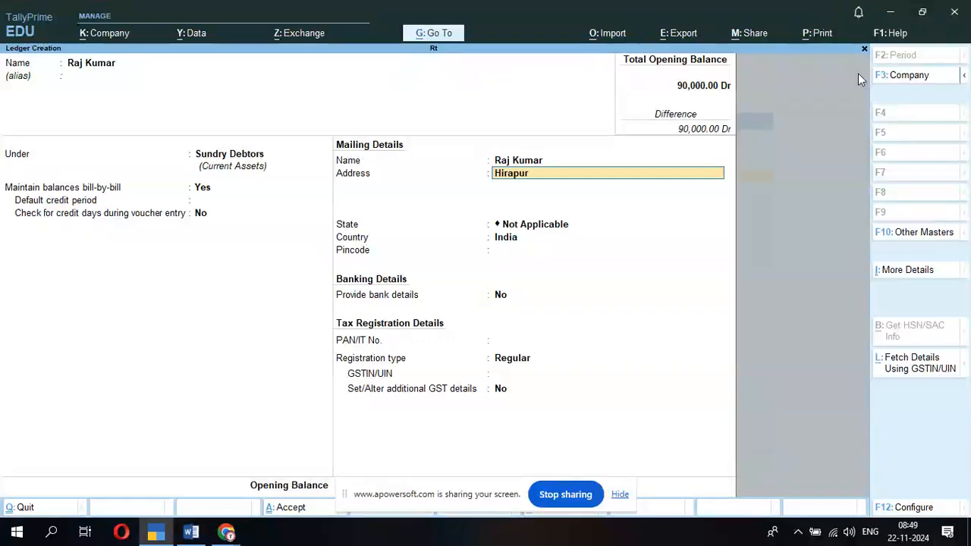
{"action": "key", "text": "Return"}
{"action": "key", "text": "Return"}
{"action": "type", "text": "jh"}
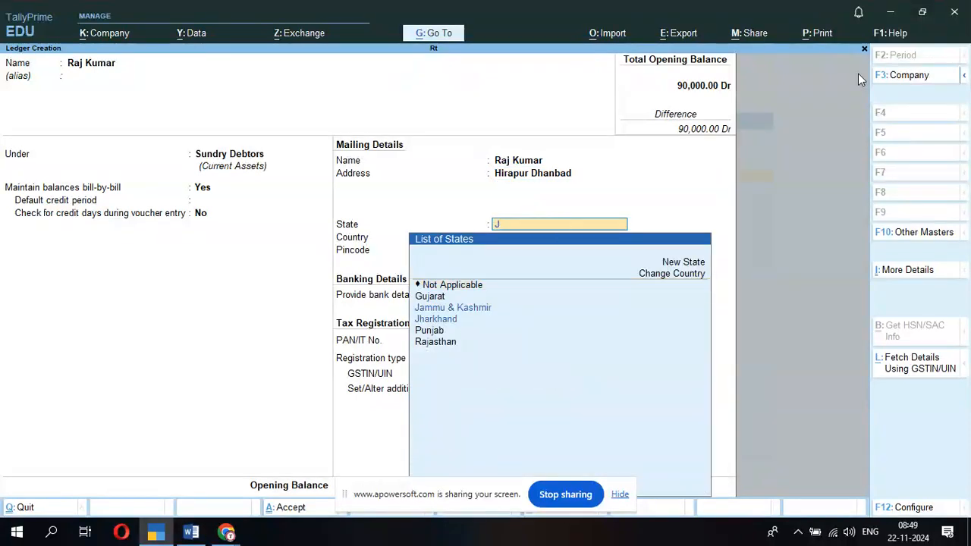
{"action": "key", "text": "Return"}
- Open a new blank Sales voucher
{"action": "key", "text": "Return"}
{"action": "key", "text": "ctrl+a"}
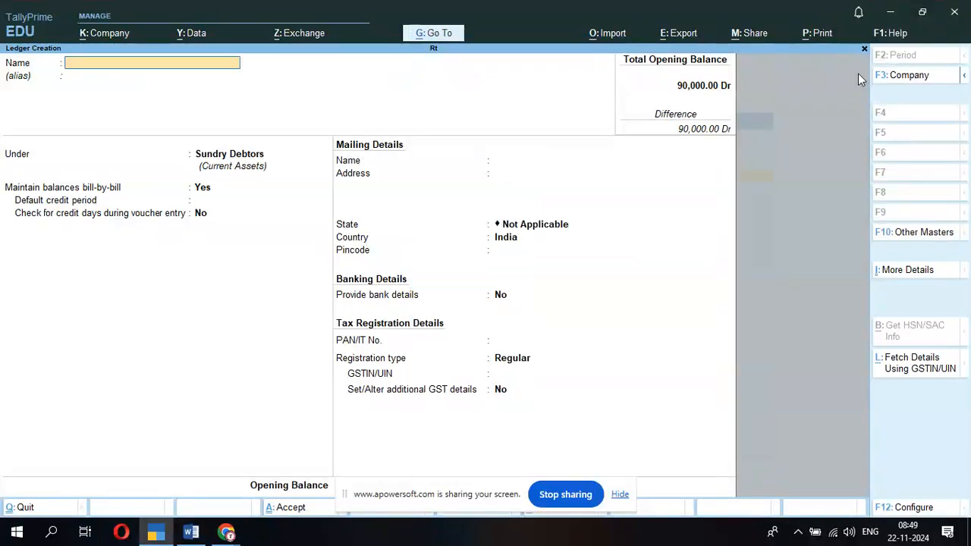
{"action": "key", "text": "Escape"}
{"action": "key", "text": "Escape"}
{"action": "key", "text": "Down"}
{"action": "key", "text": "Down"}
{"action": "key", "text": "Down"}
{"action": "key", "text": "Return"}
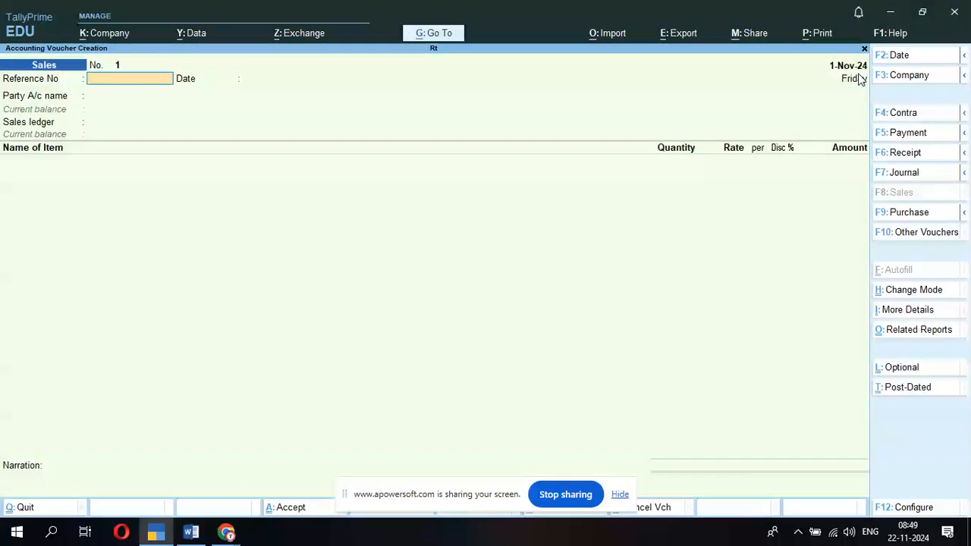
- Enter the reference number, select the new customer as party and Sale as sales ledger
{"action": "type", "text": "435435"}
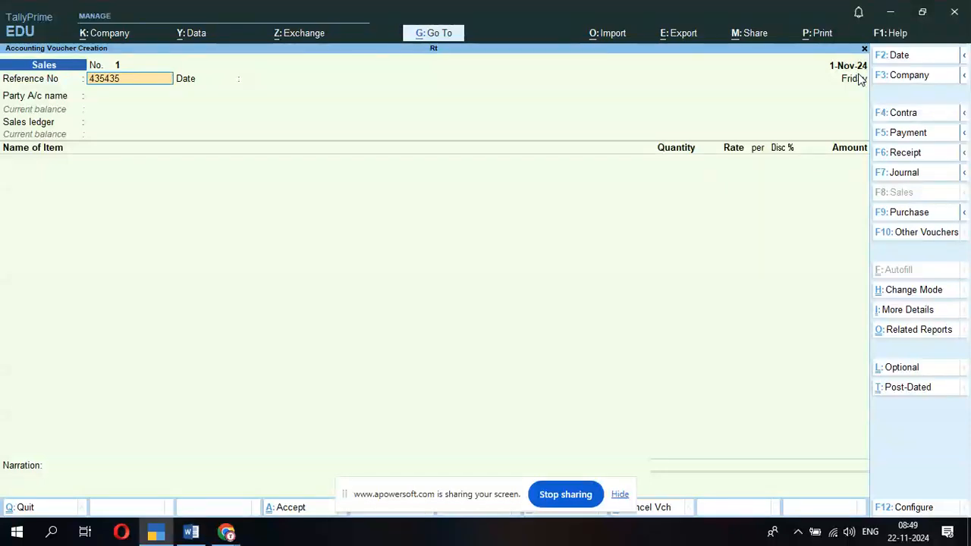
{"action": "key", "text": "Return"}
{"action": "key", "text": "Return"}
{"action": "key", "text": "Down"}
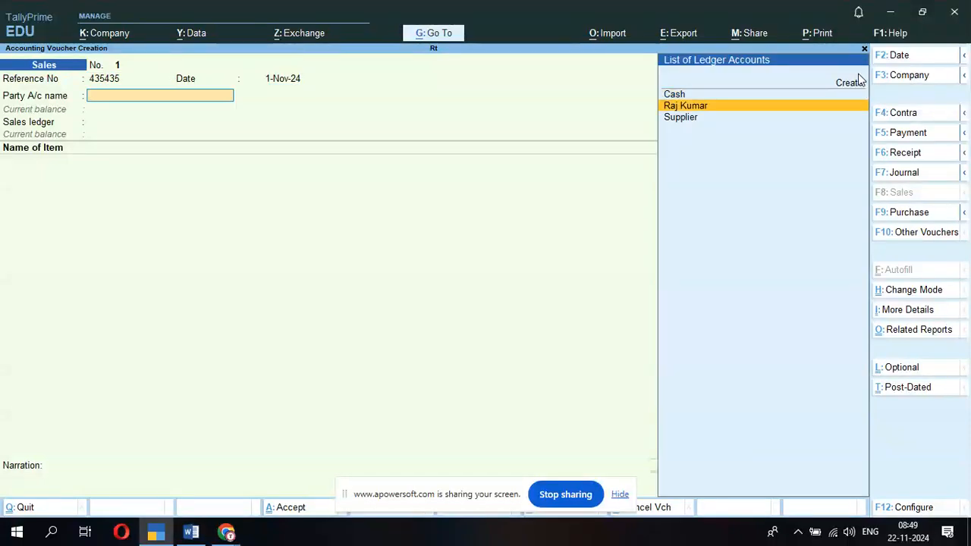
{"action": "key", "text": "Return"}
{"action": "key", "text": "ctrl+a"}
{"action": "key", "text": "Return"}
{"action": "key", "text": "Return"}
{"action": "key", "text": "Return"}
{"action": "key", "text": "Return"}
{"action": "key", "text": "Return"}
{"action": "key", "text": "Return"}
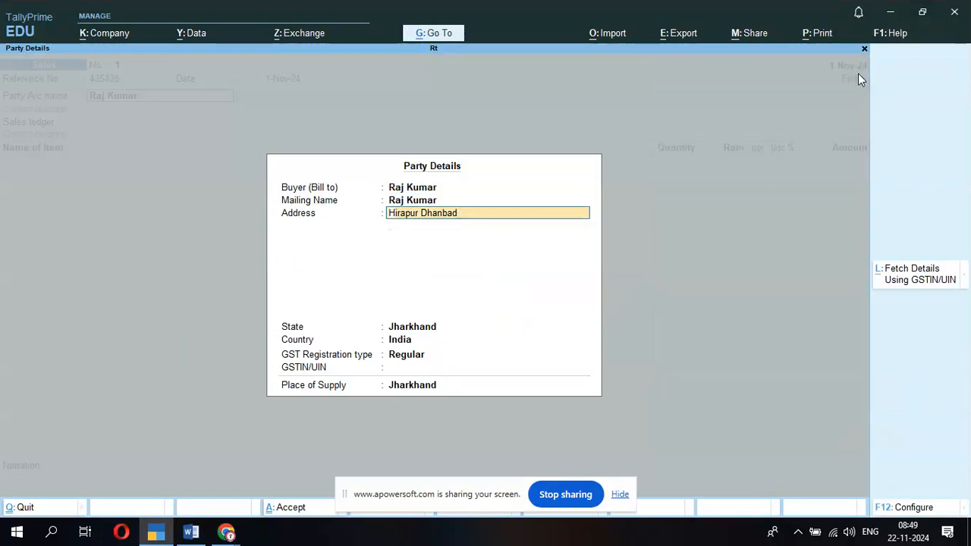
{"action": "key", "text": "Return"}
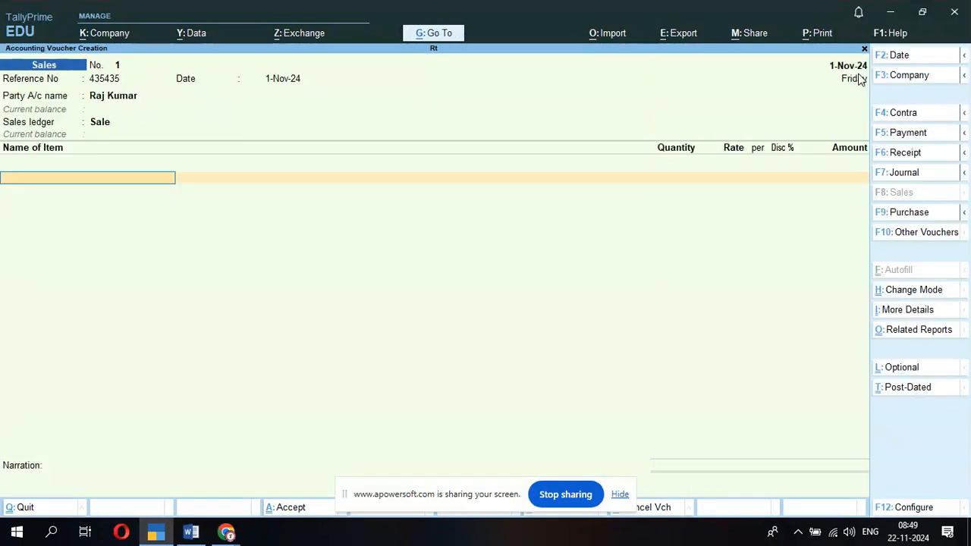
- Bill 2 Pcs of Computer from Ranchi godown at 19,000 with 2% discount
{"action": "key", "text": "Down"}
{"action": "key", "text": "Return"}
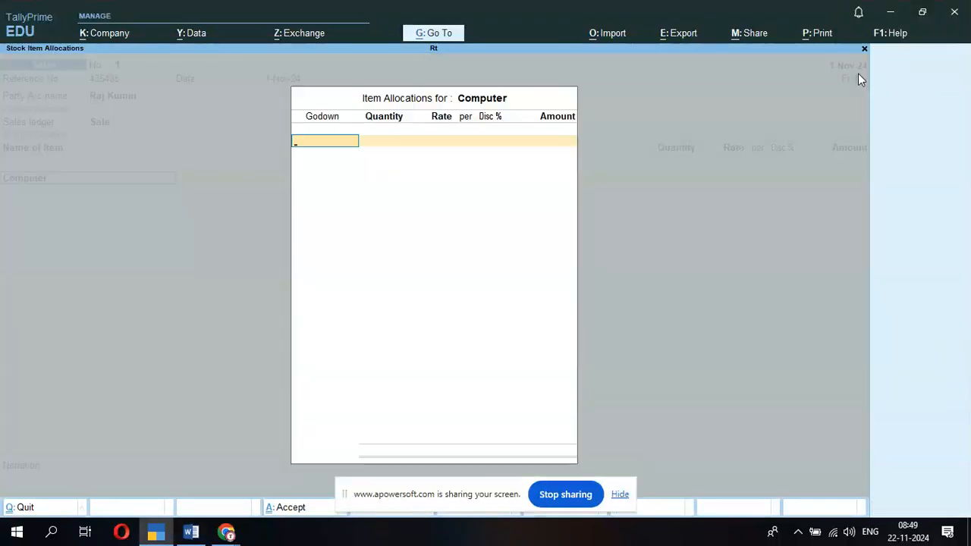
{"action": "key", "text": "Down"}
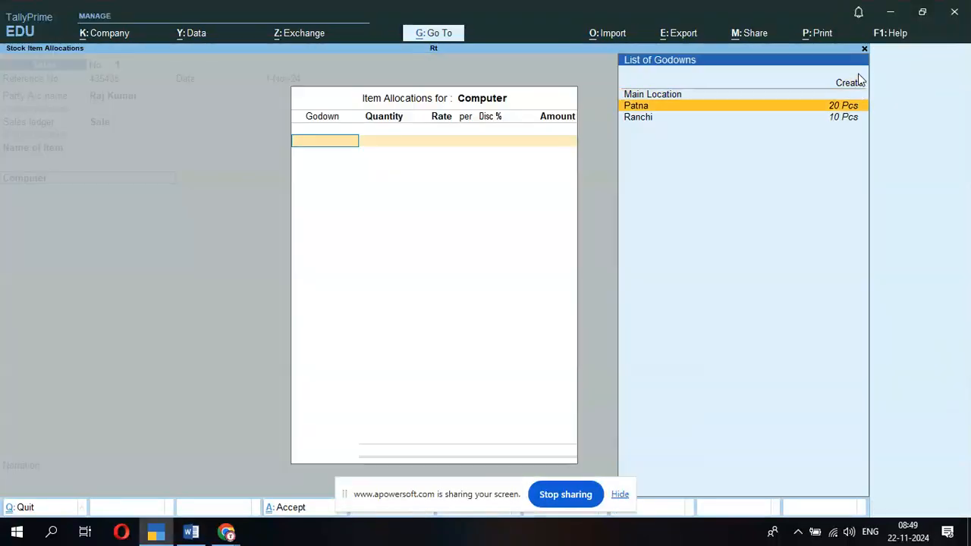
{"action": "key", "text": "Down"}
{"action": "type", "text": "2"}
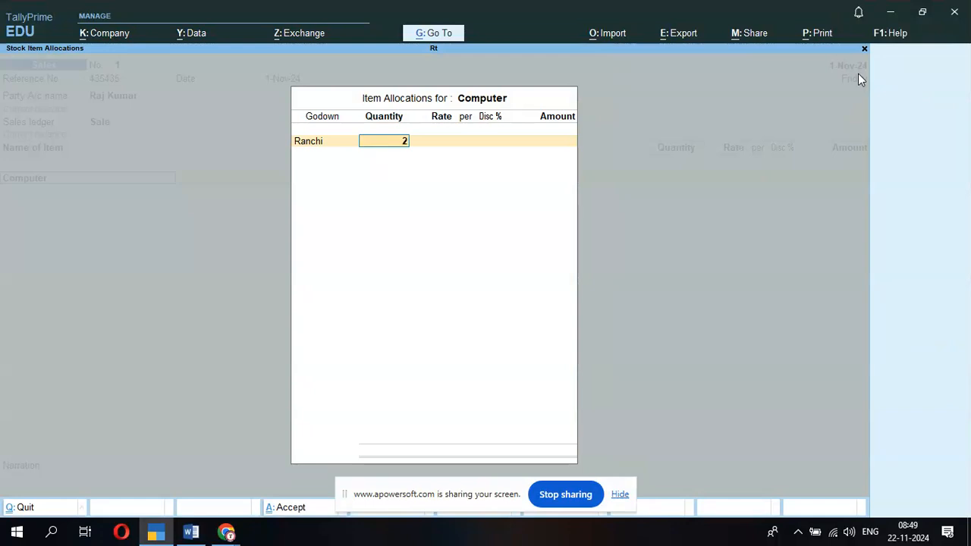
{"action": "key", "text": "Return"}
{"action": "type", "text": "19000"}
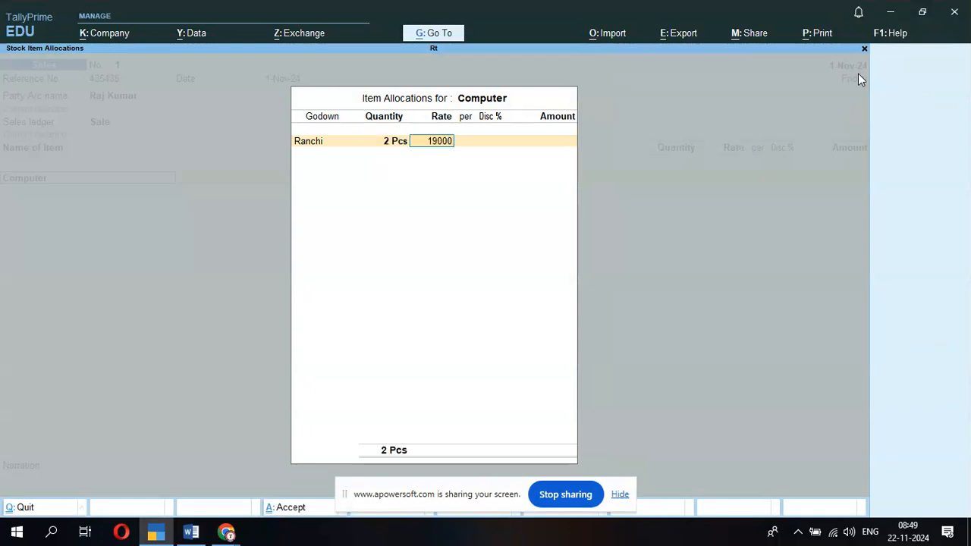
{"action": "key", "text": "Return"}
{"action": "key", "text": "Return"}
{"action": "type", "text": "2"}
{"action": "key", "text": "Return"}
{"action": "key", "text": "Return"}
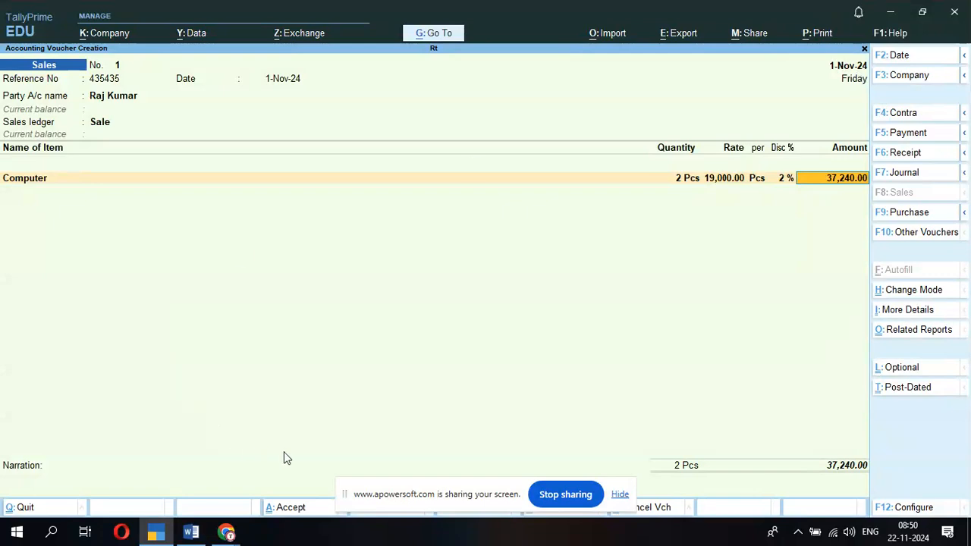
{"action": "mouse_move", "coordinate": [227, 532]}
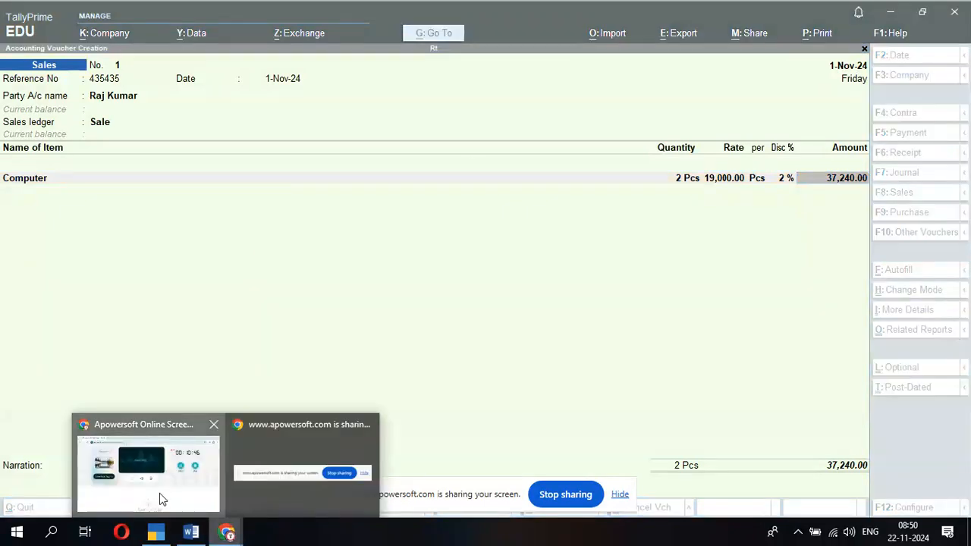